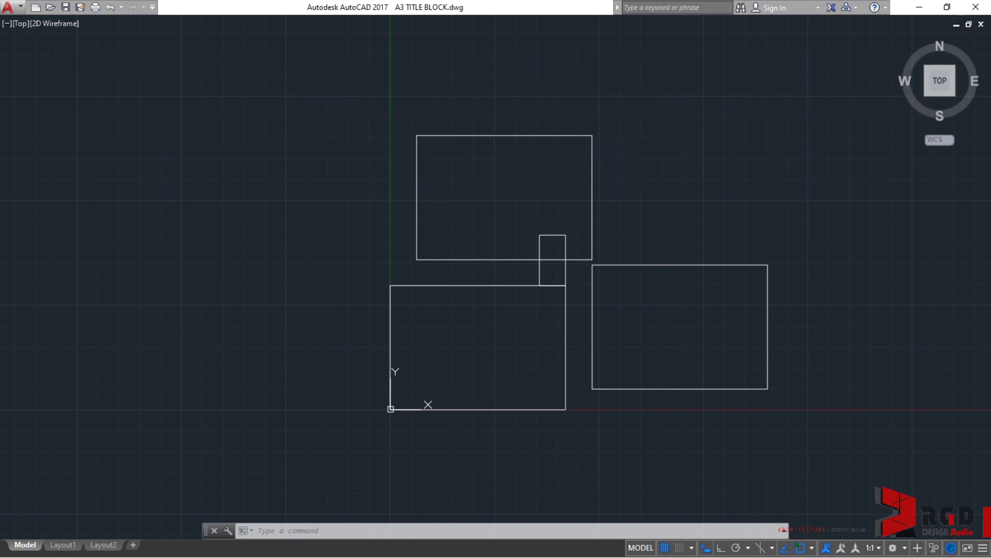
# Zoom in and pan so the lower-left border rectangle fills most of the view
pyautogui.scroll(4, 474, 354)
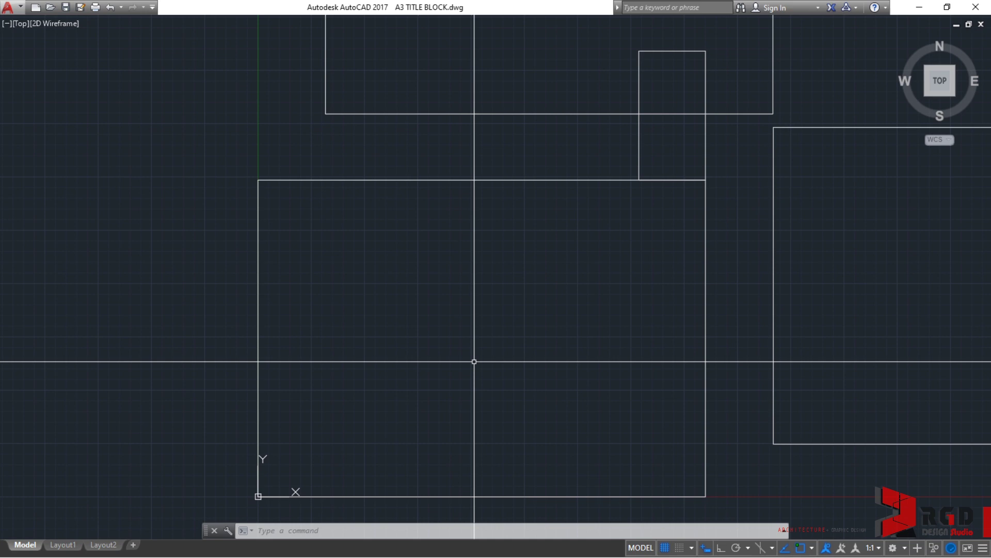
pyautogui.moveTo(474, 354); pyautogui.dragTo(508, 325, button='middle')
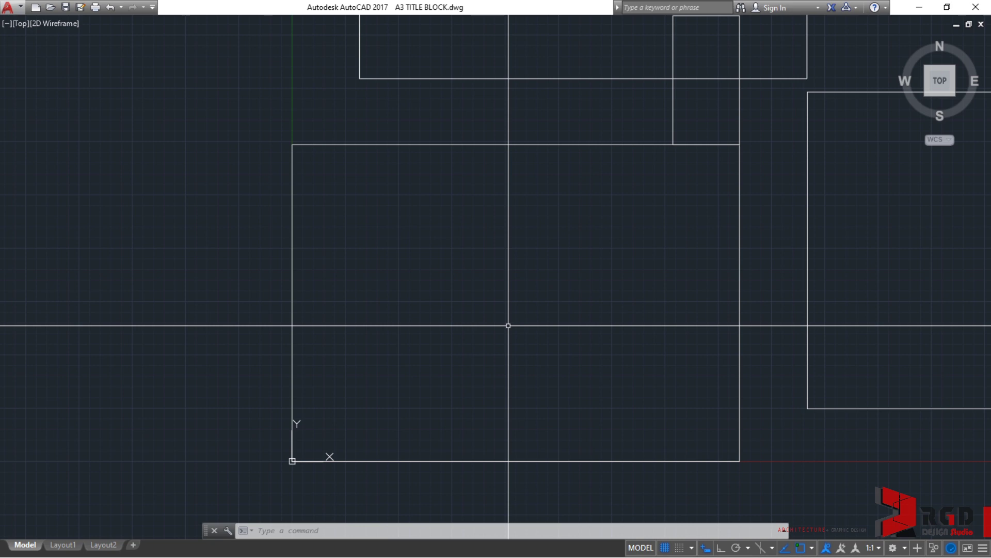
# Draw a rectangle from corner 10,10 to absolute corner 410,287, then select it
pyautogui.write('R')
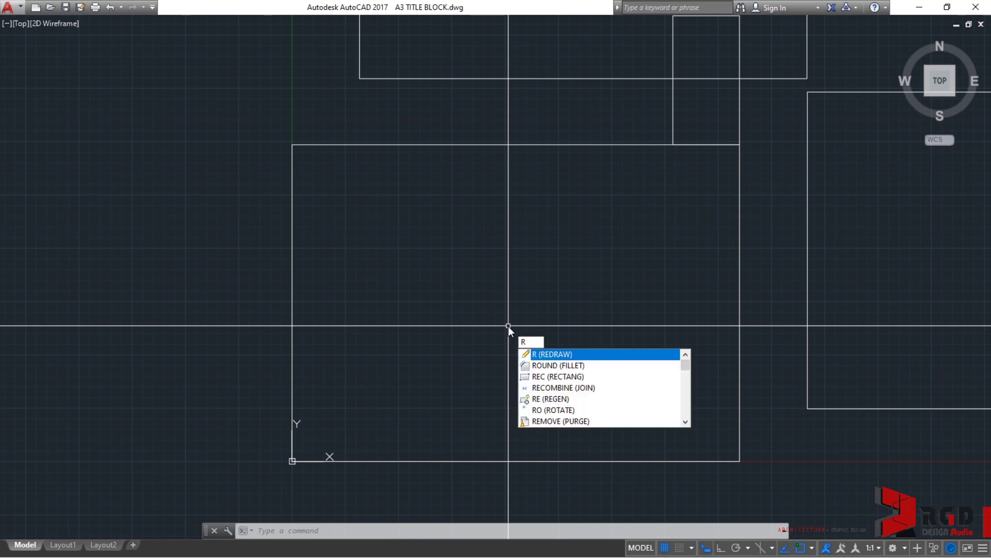
pyautogui.write('EC')
pyautogui.press('Return')
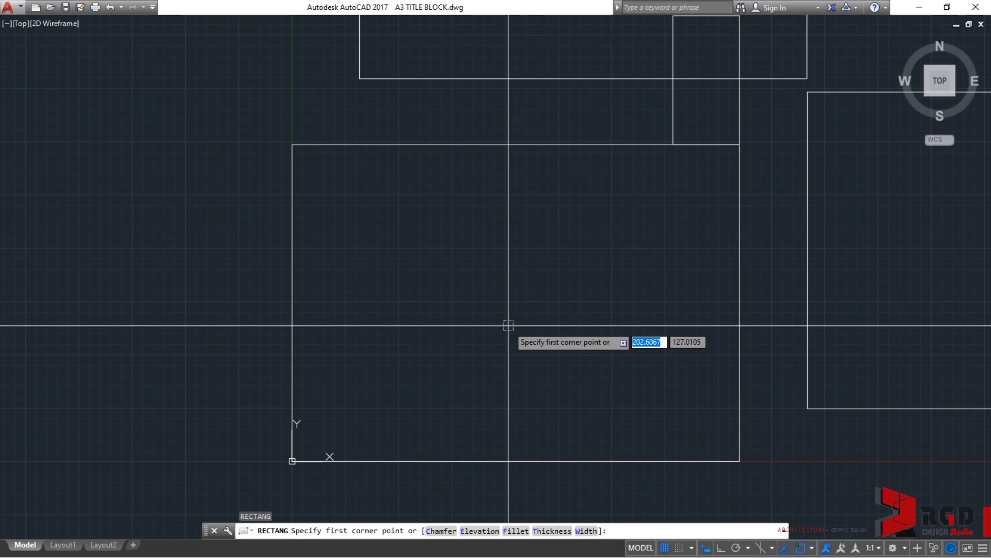
pyautogui.write('10')
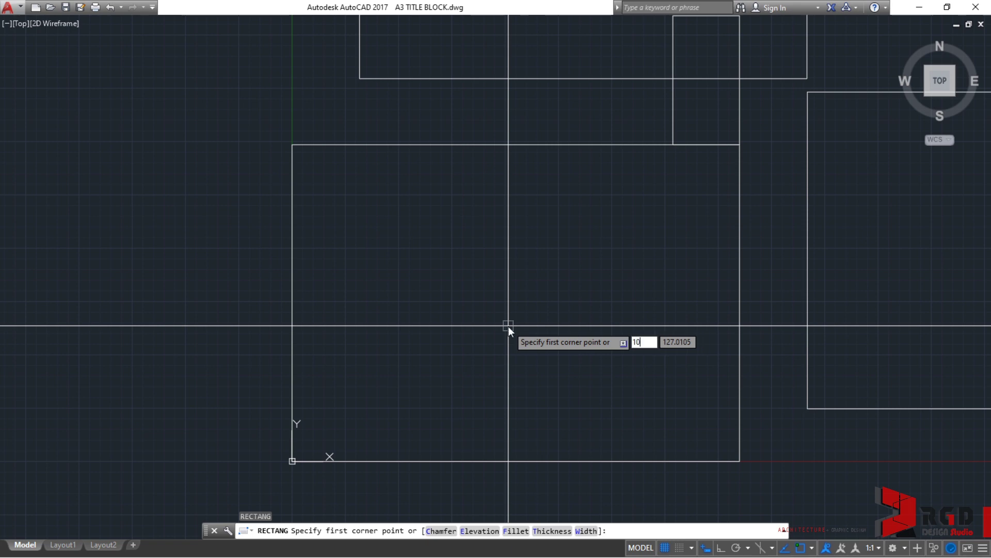
pyautogui.press('Tab')
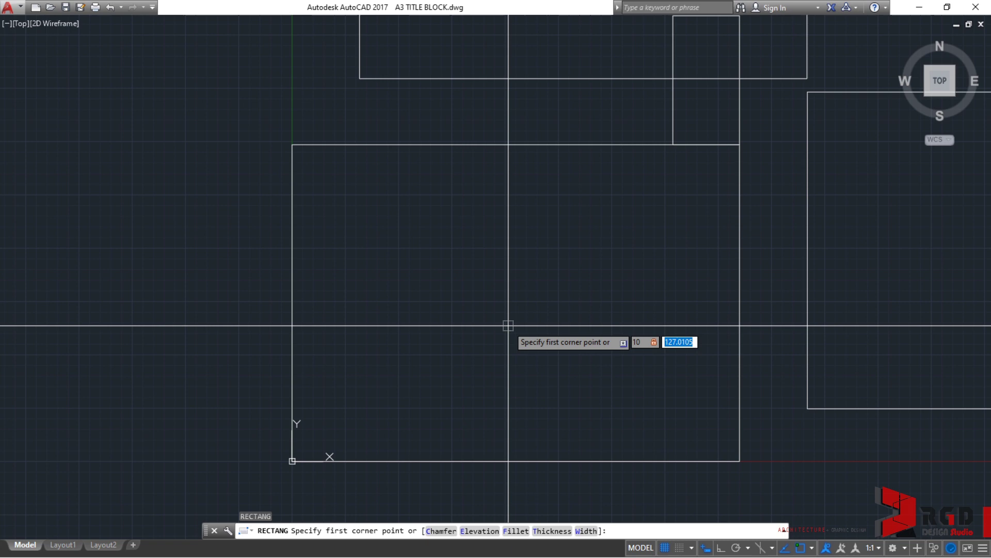
pyautogui.write('10')
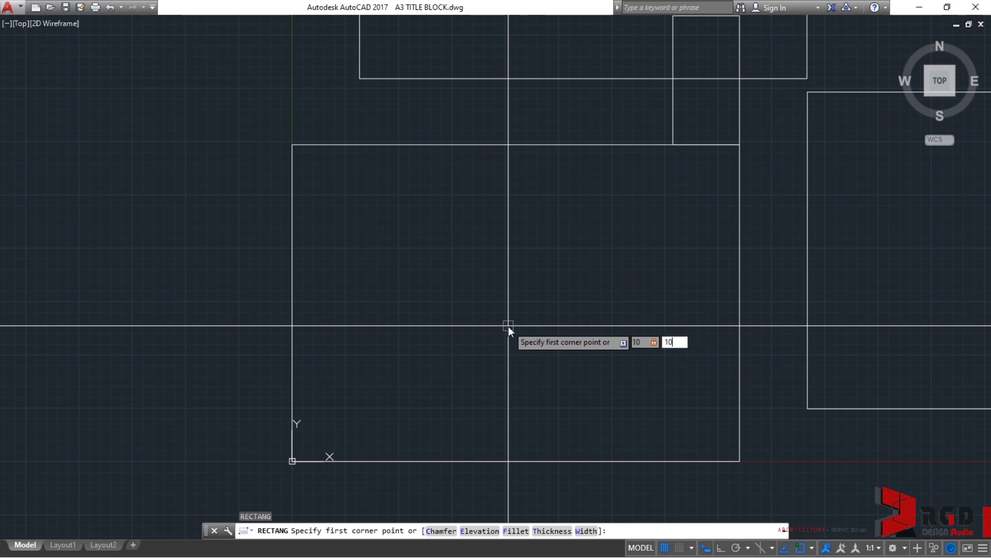
pyautogui.press('Return')
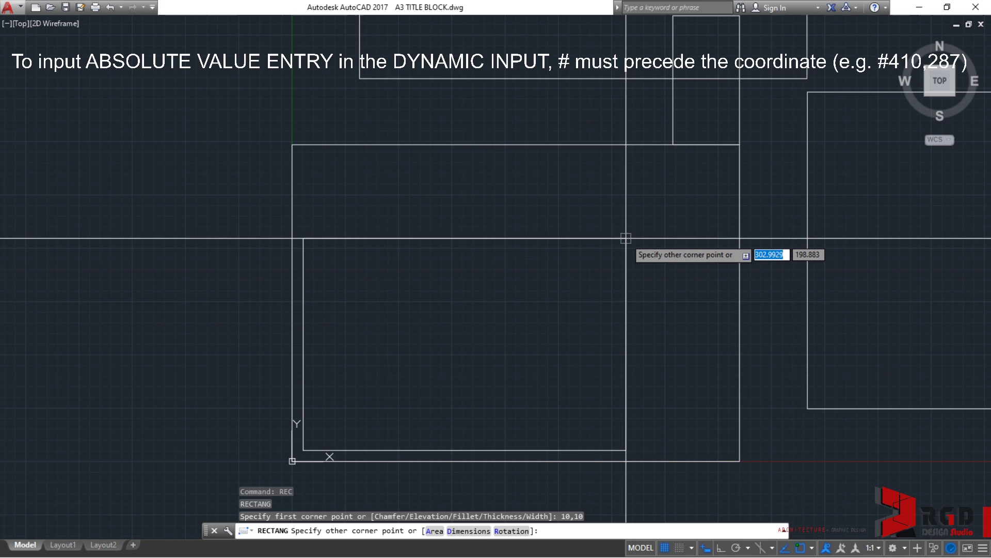
pyautogui.press('F8')
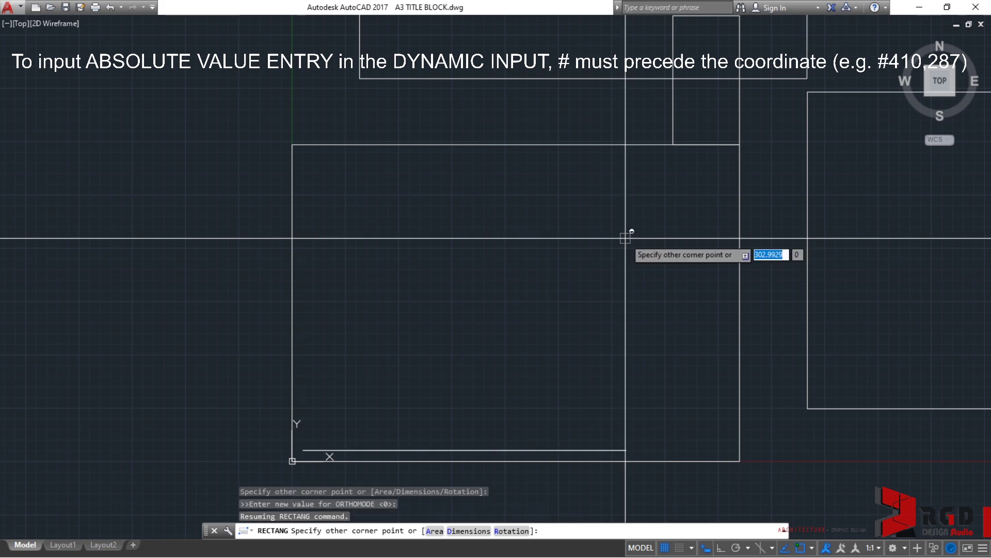
pyautogui.write('#')
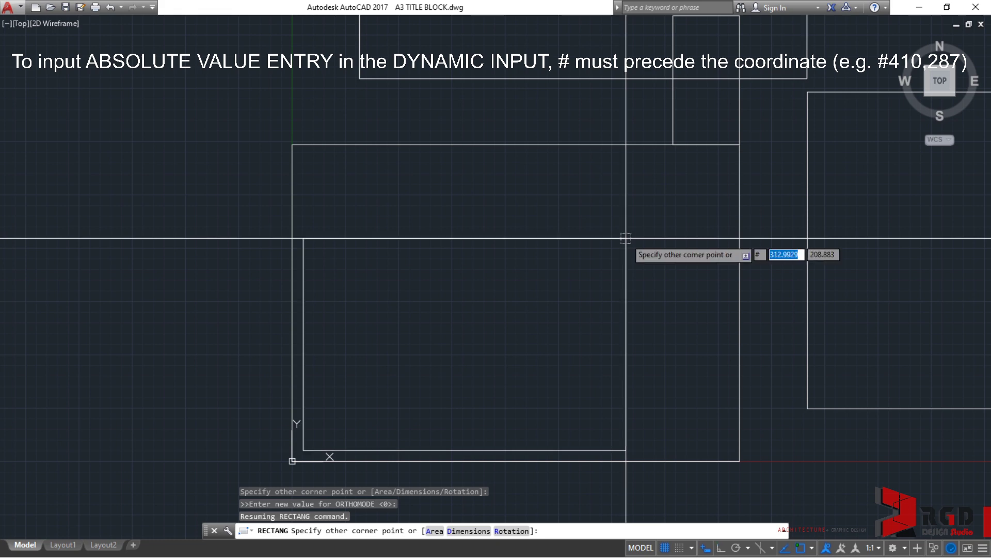
pyautogui.write('410')
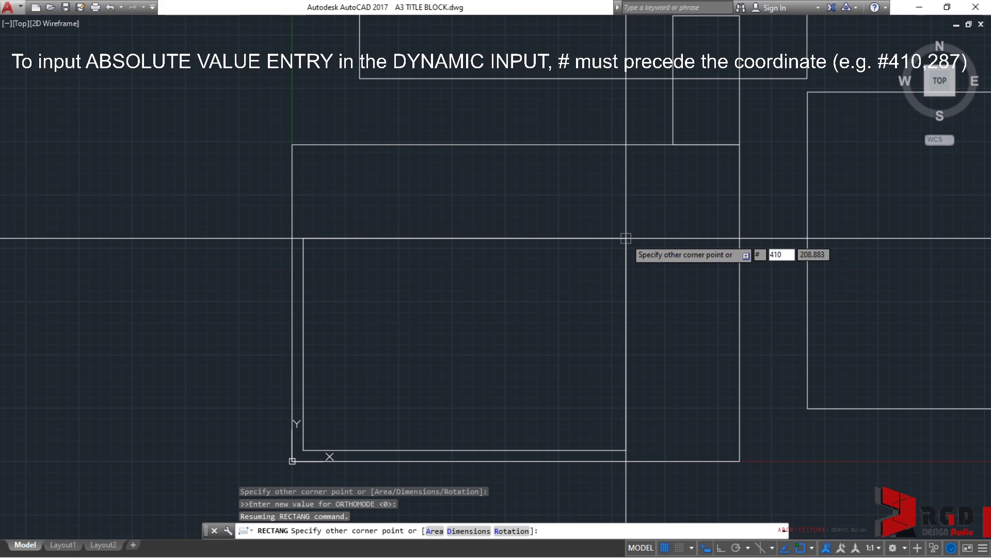
pyautogui.press('Tab')
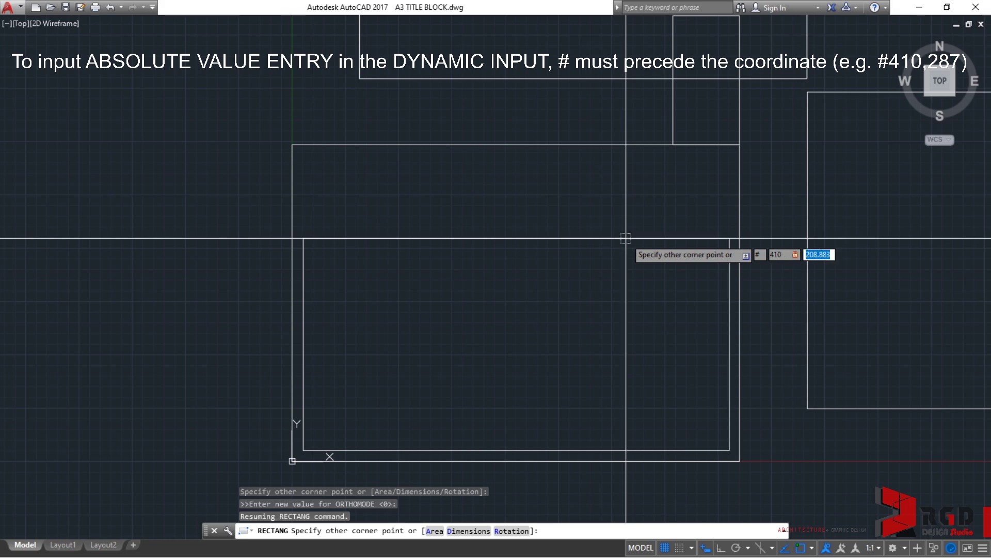
pyautogui.write('287')
pyautogui.press('Return')
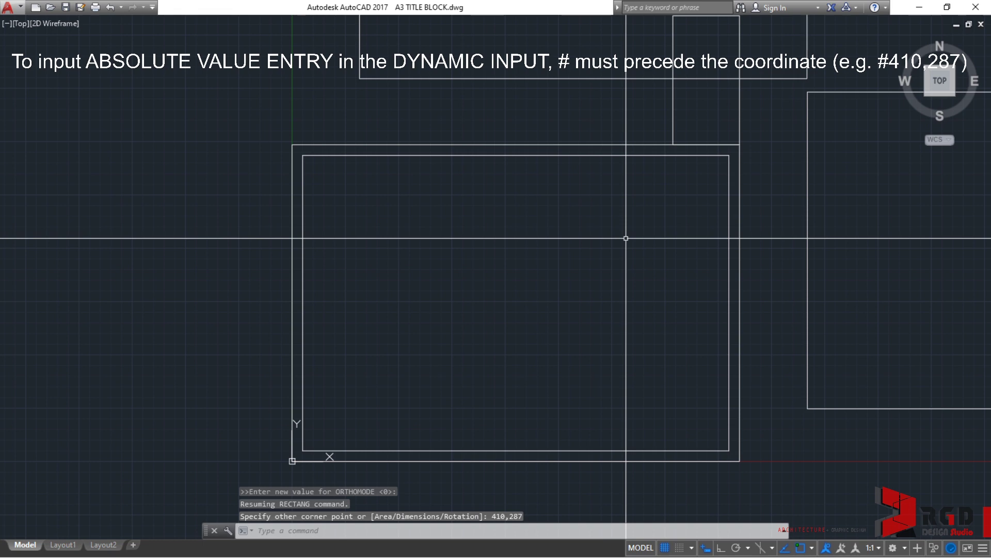
pyautogui.click(634, 155)
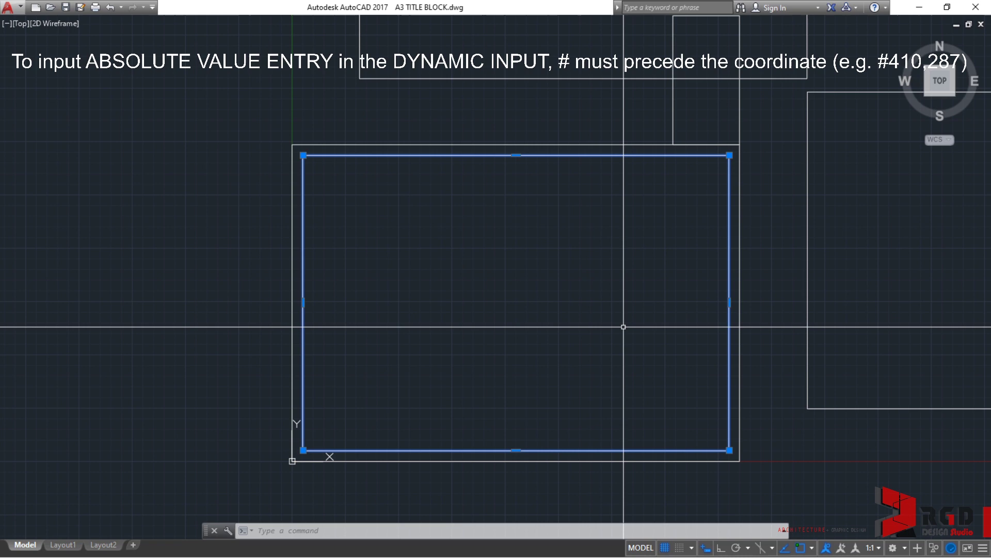
# Clear the selection and zoom out until all four frames and the inner border show
pyautogui.scroll(-2, 624, 327)
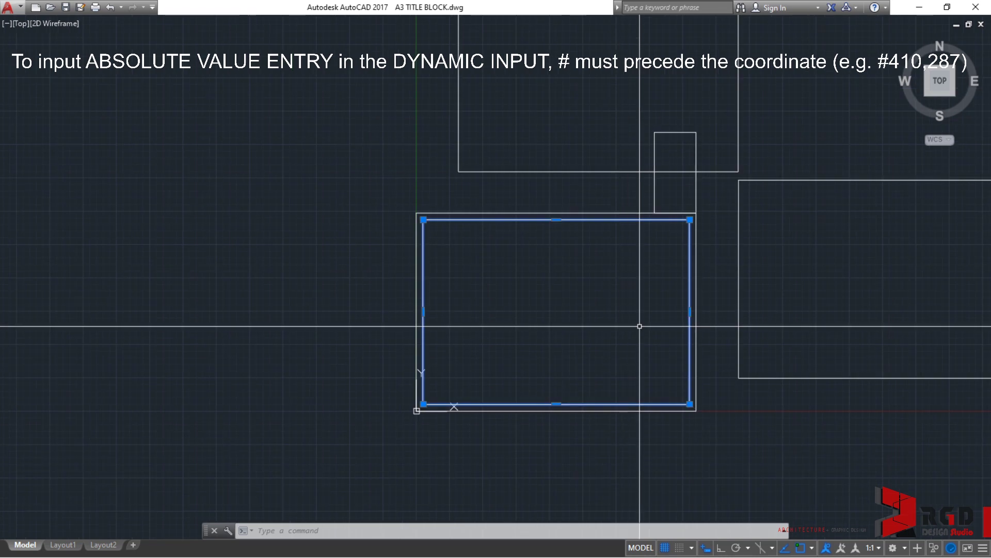
pyautogui.press('Escape')
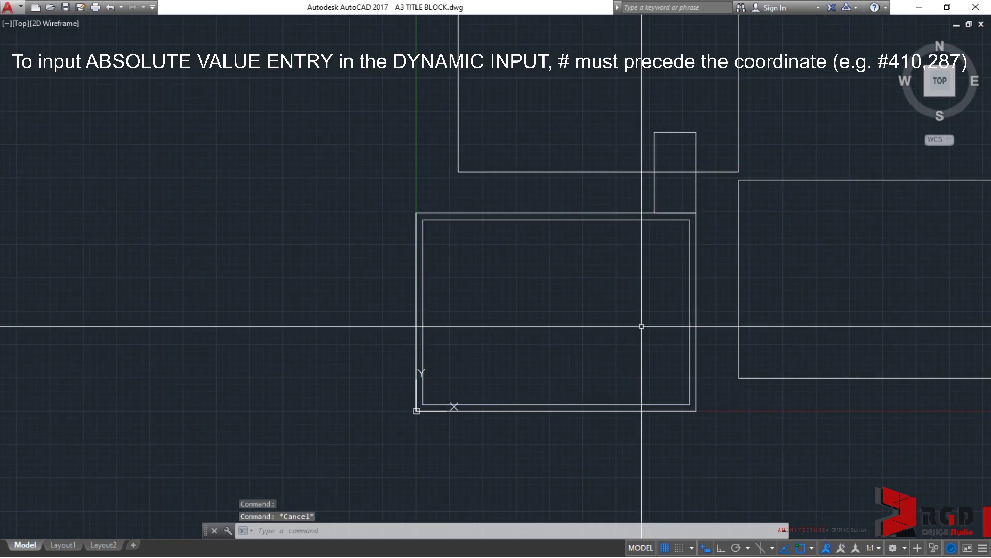
pyautogui.scroll(-4, 728, 269)
pyautogui.moveTo(773, 251); pyautogui.dragTo(644, 302, button='middle')
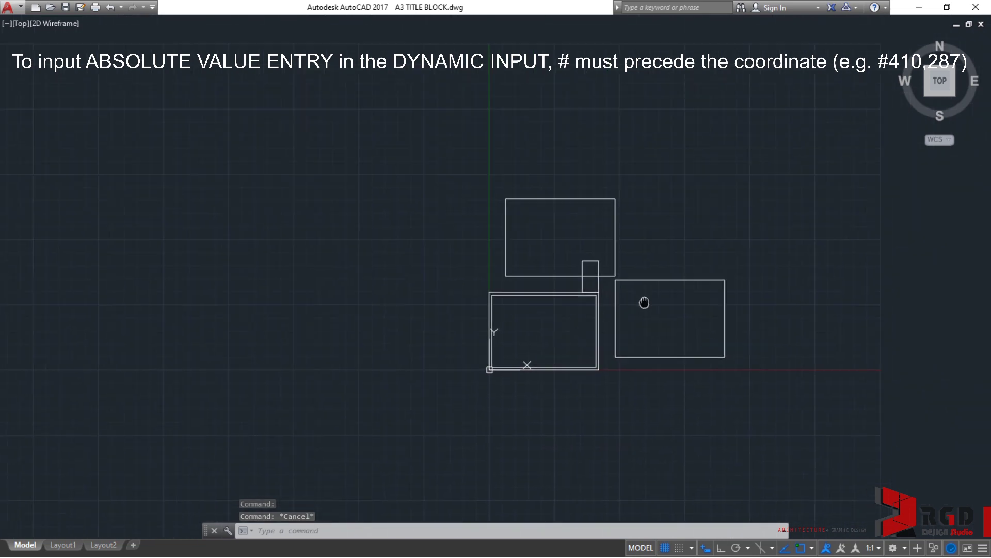
pyautogui.scroll(4, 644, 302)
pyautogui.scroll(-2, 650, 287)
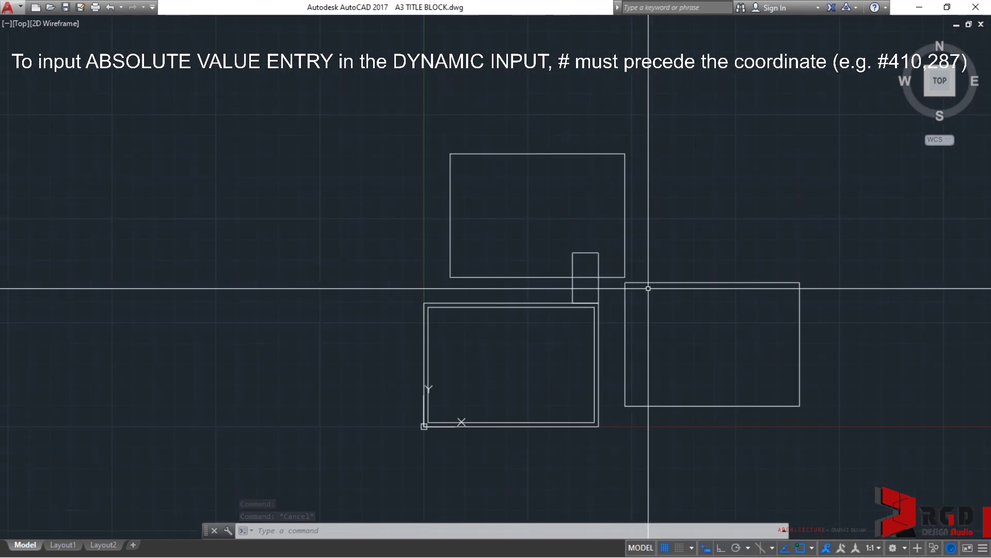
# Window-select the leftover upper rectangle above the border, retrying until it is picked
pyautogui.click(678, 253)
pyautogui.click(677, 253)
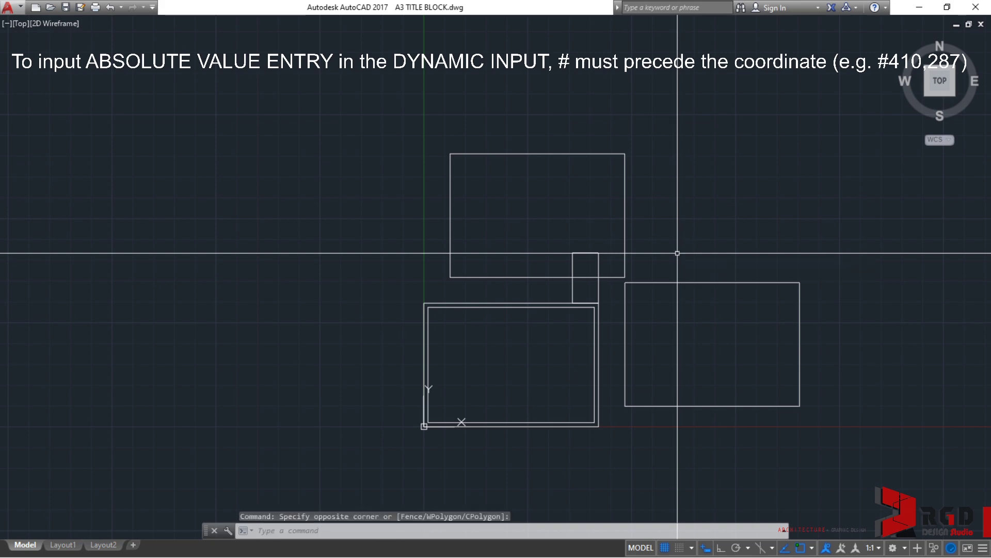
pyautogui.click(443, 132)
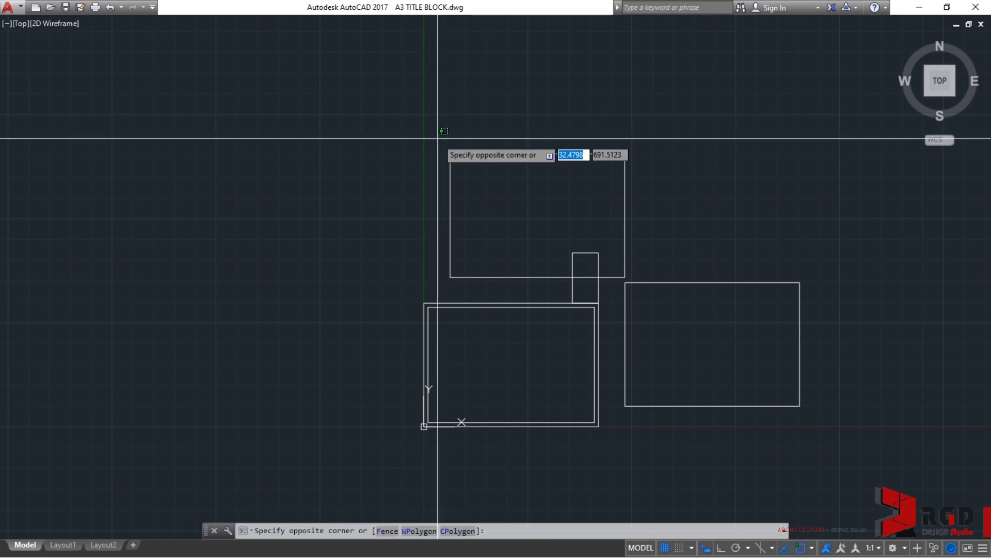
pyautogui.click(653, 295)
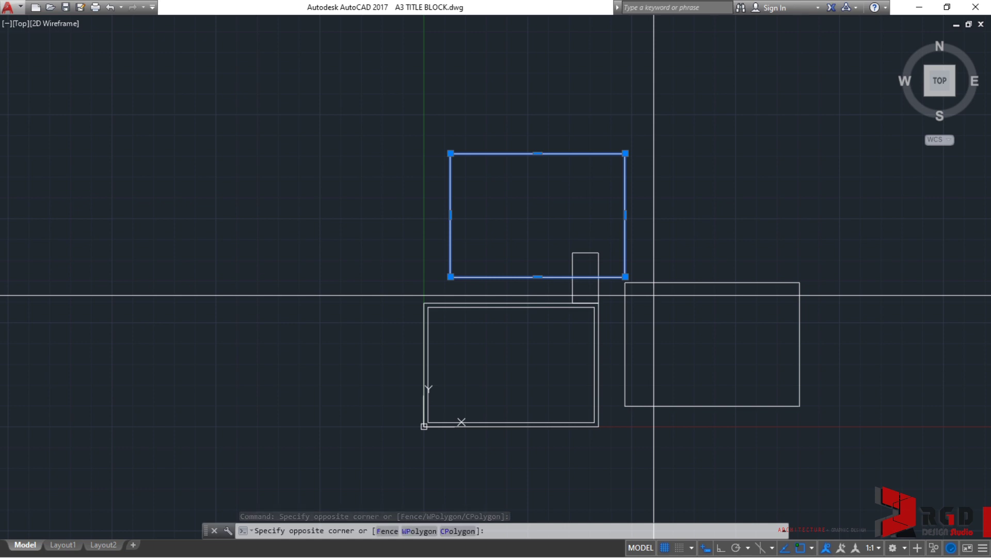
pyautogui.press('Escape')
pyautogui.press('Escape')
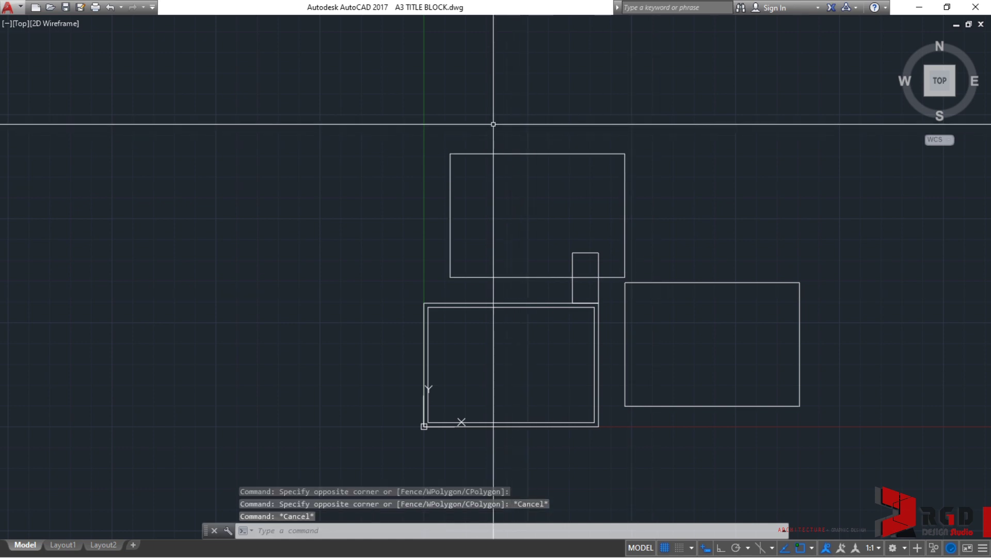
pyautogui.click(440, 132)
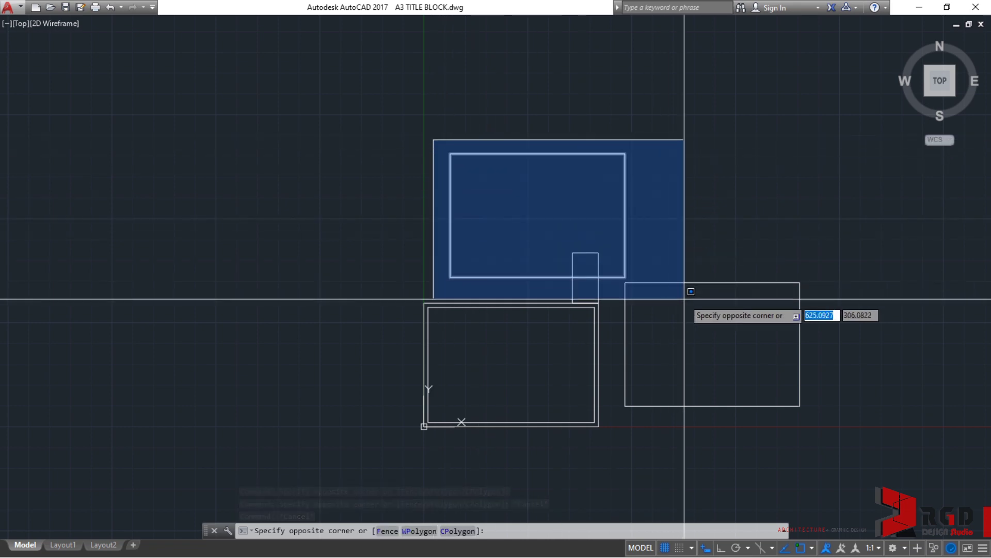
pyautogui.press('Escape')
pyautogui.click(437, 132)
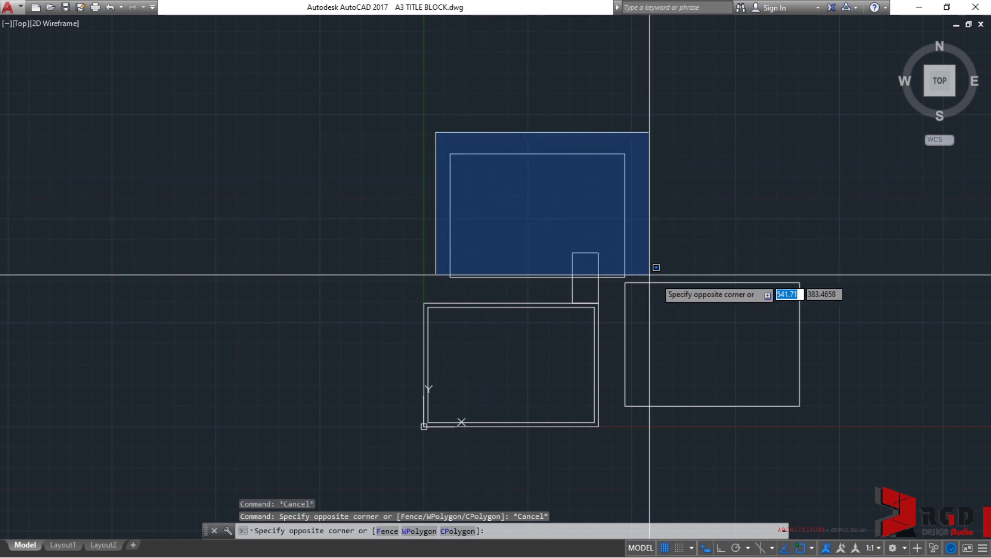
pyautogui.click(684, 288)
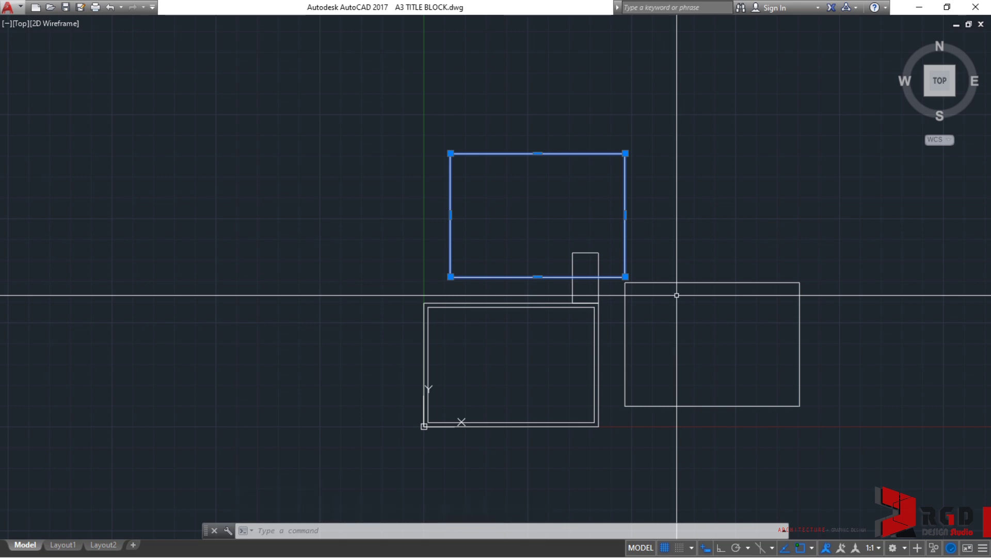
pyautogui.click(437, 133)
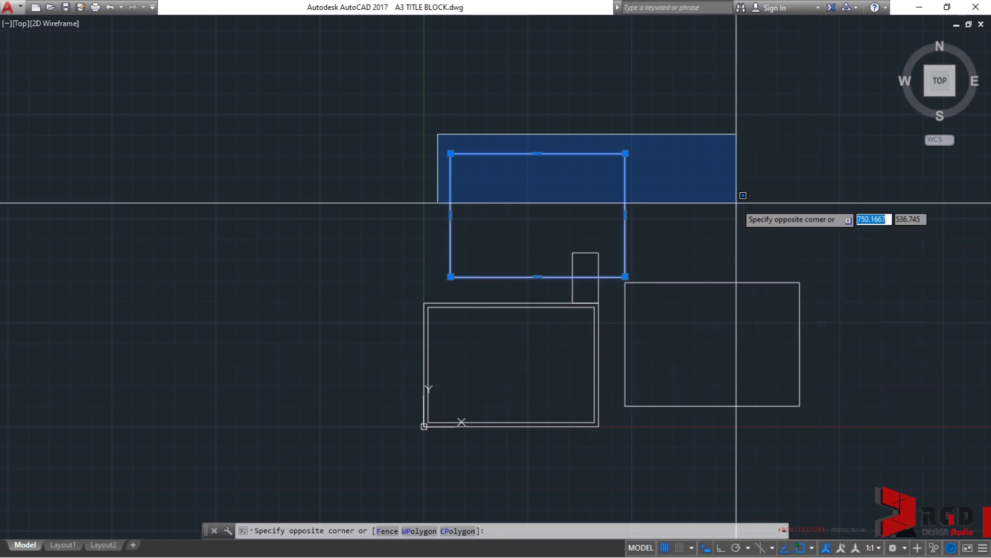
# Compare a window selection and a crossing selection over the leftover rectangles
pyautogui.press('Escape')
pyautogui.press('Escape')
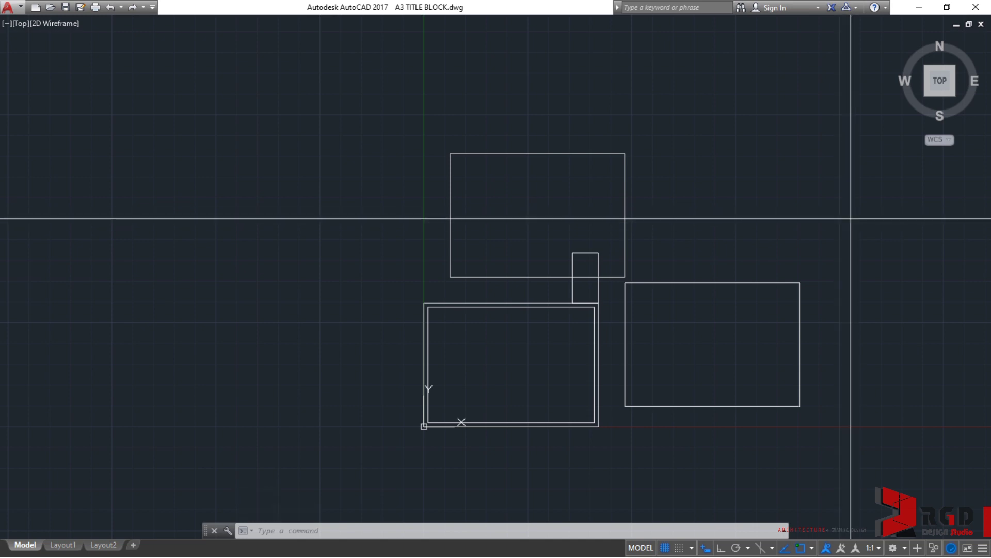
pyautogui.click(853, 214)
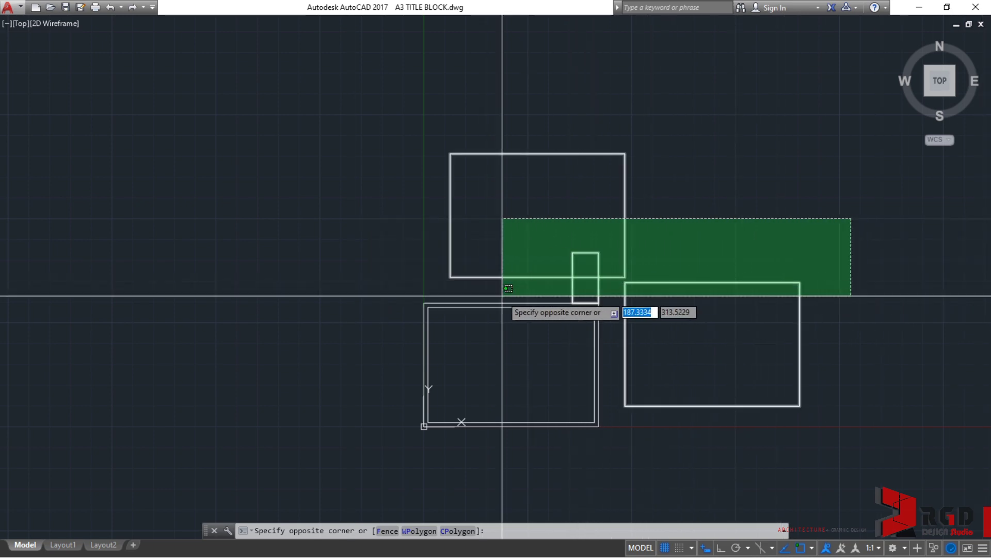
pyautogui.click(390, 287)
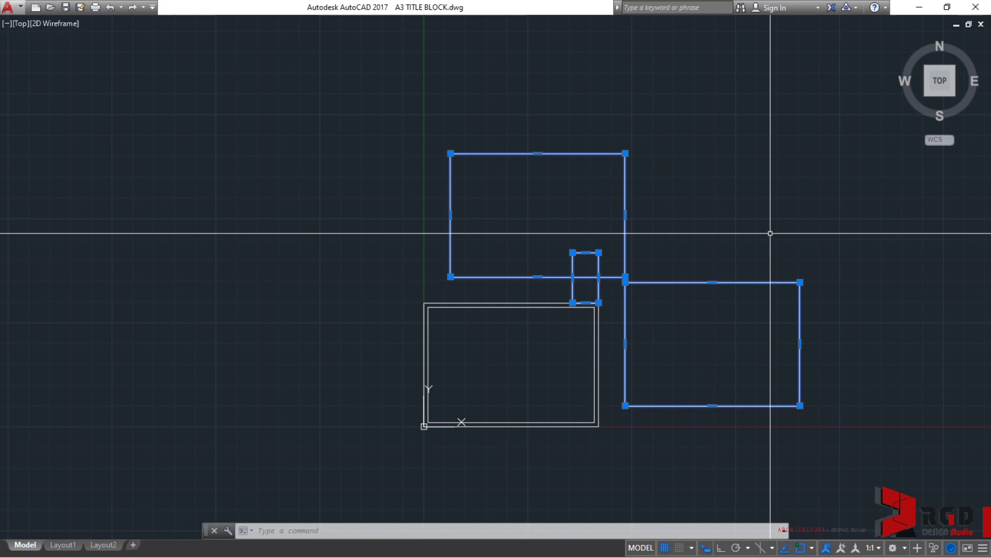
pyautogui.press('Escape')
pyautogui.press('Escape')
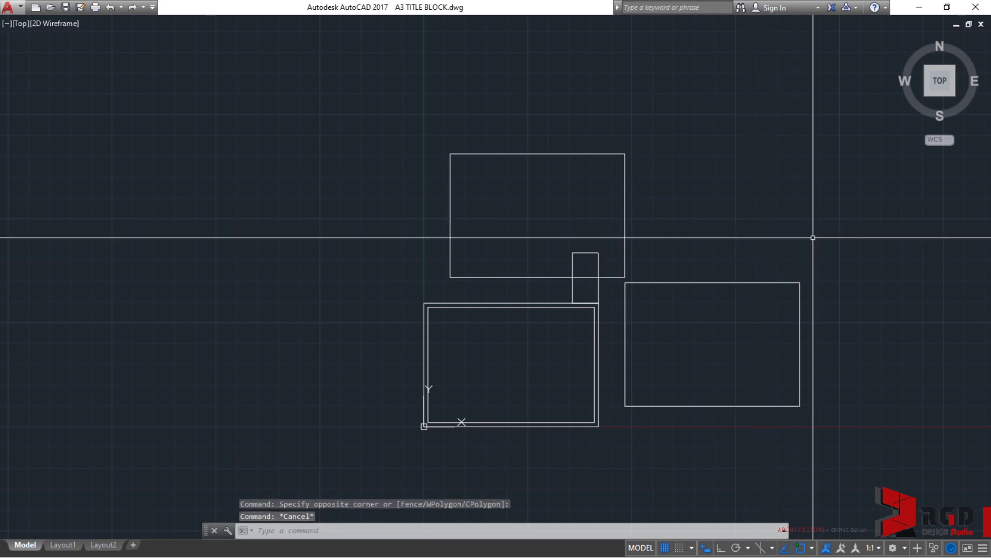
pyautogui.click(839, 242)
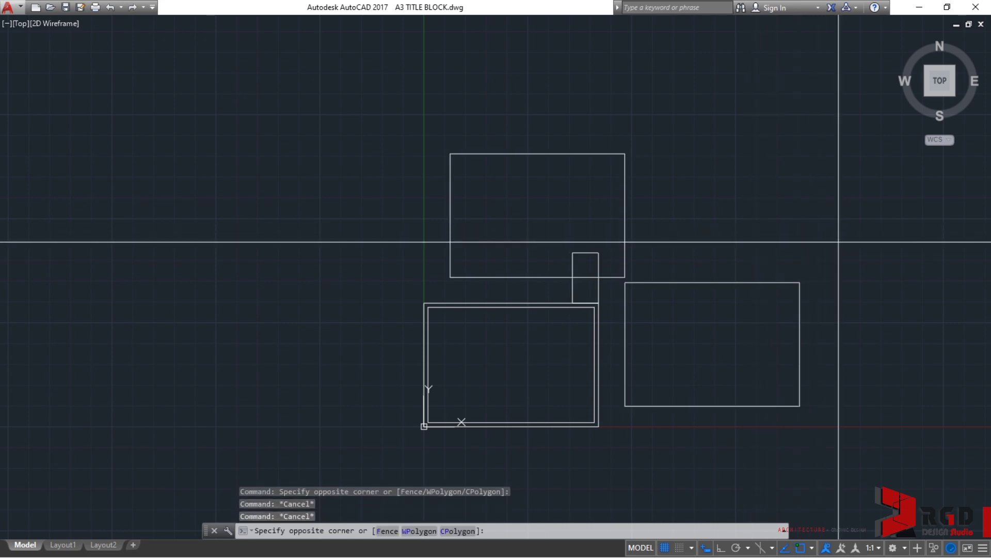
pyautogui.click(402, 289)
pyautogui.press('Escape')
pyautogui.press('Escape')
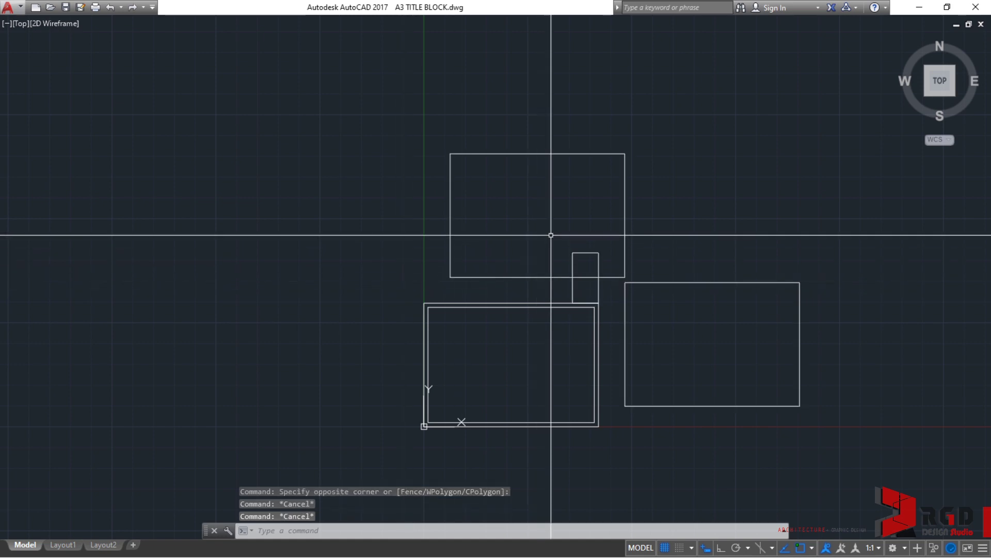
pyautogui.click(548, 231)
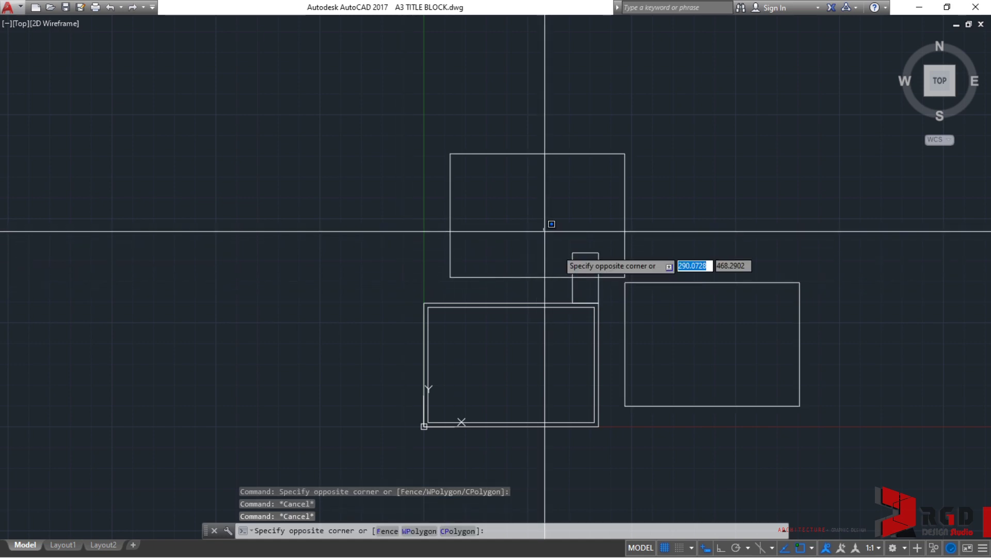
pyautogui.click(645, 334)
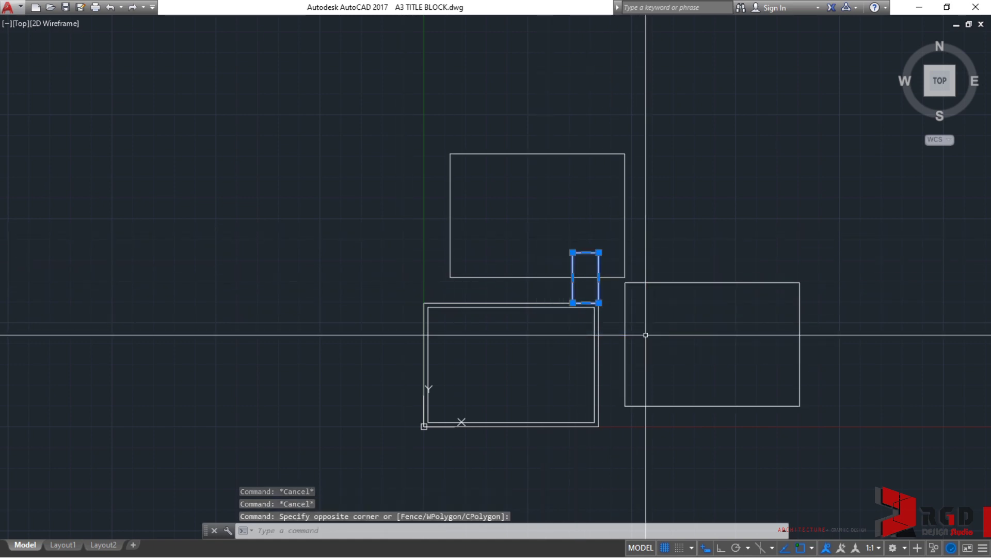
# Practise picking the small and top rectangles with crossing windows and edge clicks
pyautogui.press('Escape')
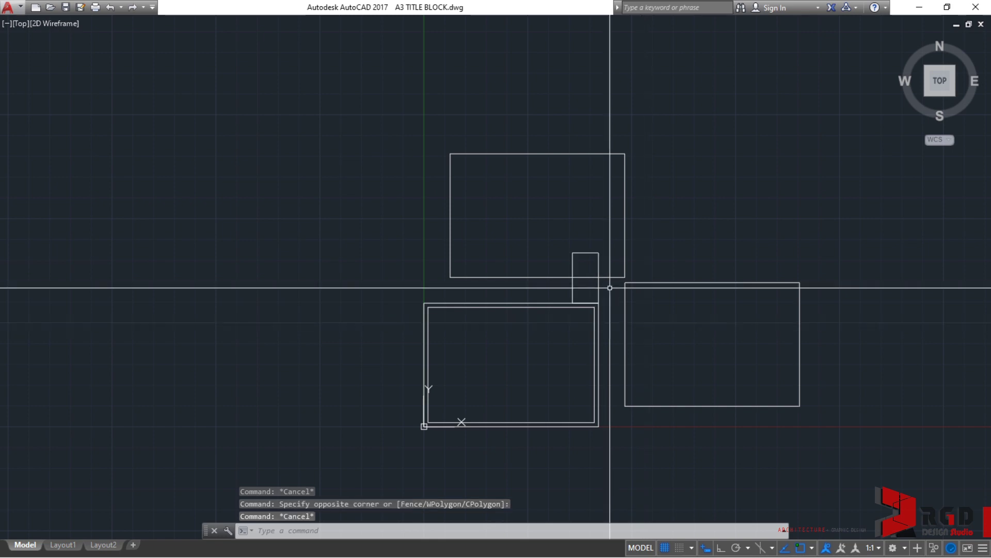
pyautogui.press('Escape')
pyautogui.scroll(2, 606, 287)
pyautogui.click(606, 288)
pyautogui.click(566, 293)
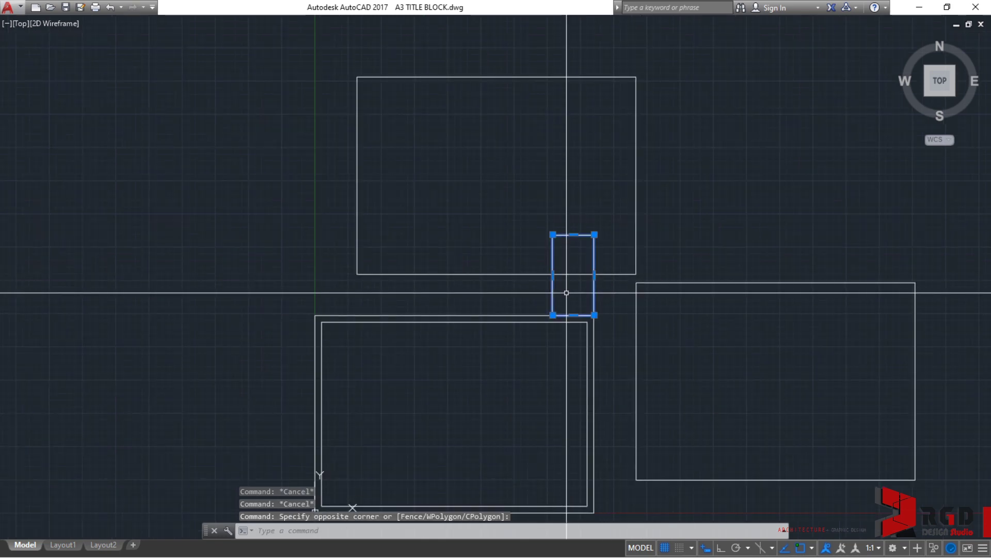
pyautogui.press('Escape')
pyautogui.click(719, 194)
pyautogui.click(553, 186)
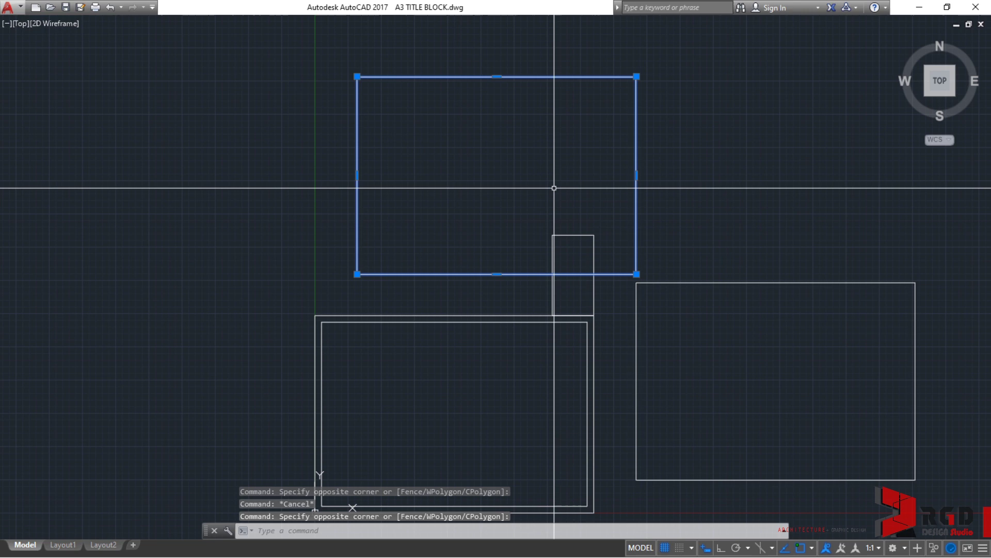
pyautogui.press('Escape')
pyautogui.click(833, 343)
pyautogui.press('Escape')
pyautogui.click(695, 239)
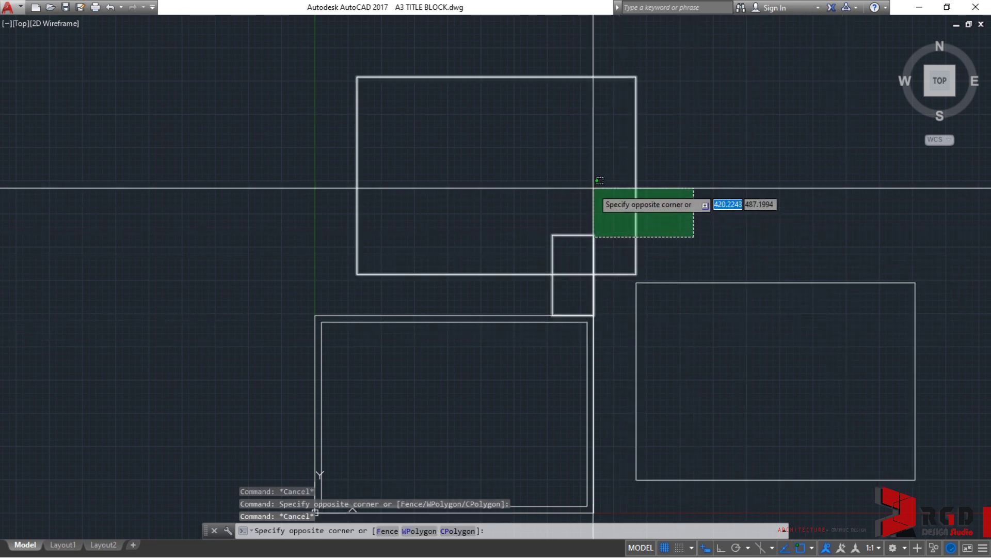
pyautogui.press('Escape')
pyautogui.click(636, 211)
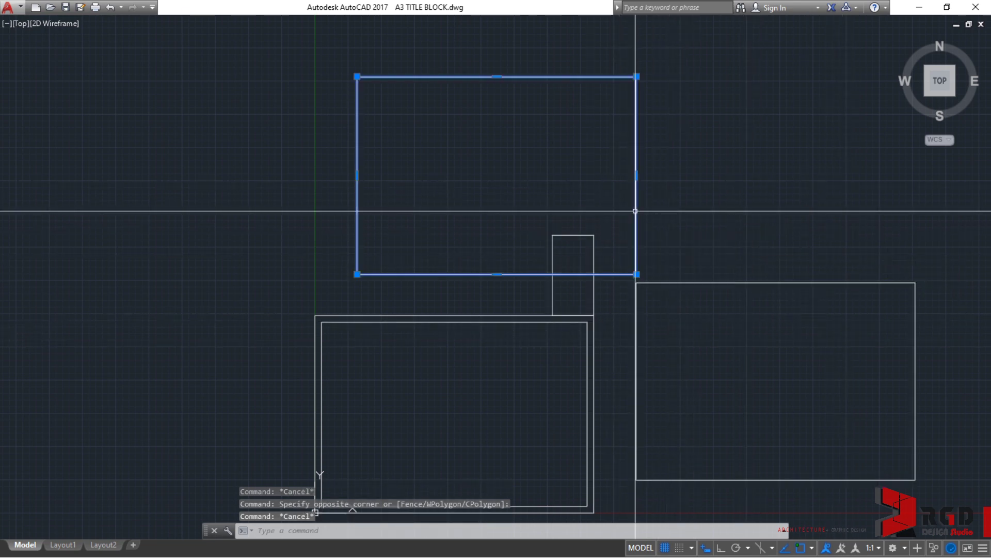
pyautogui.press('Escape')
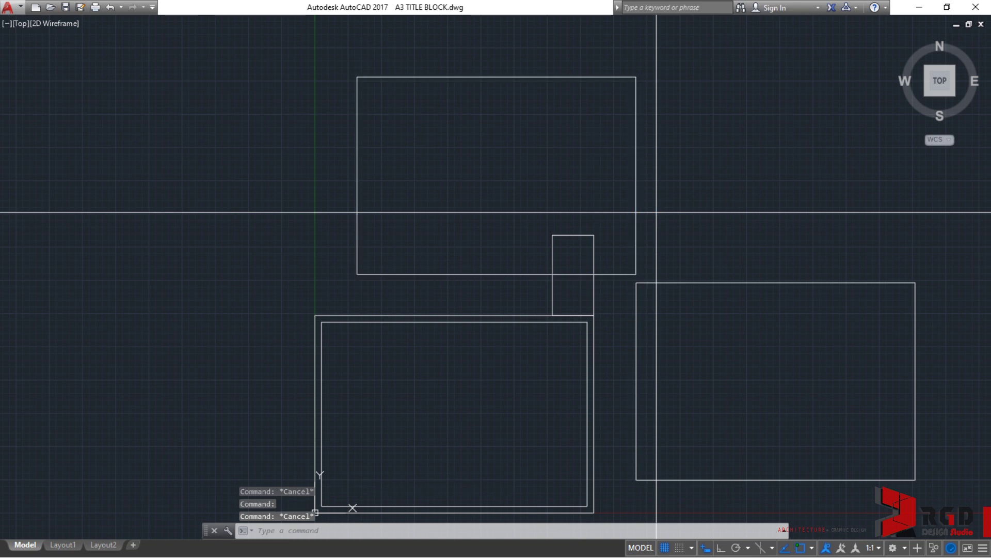
pyautogui.click(656, 212)
pyautogui.click(607, 179)
pyautogui.press('Escape')
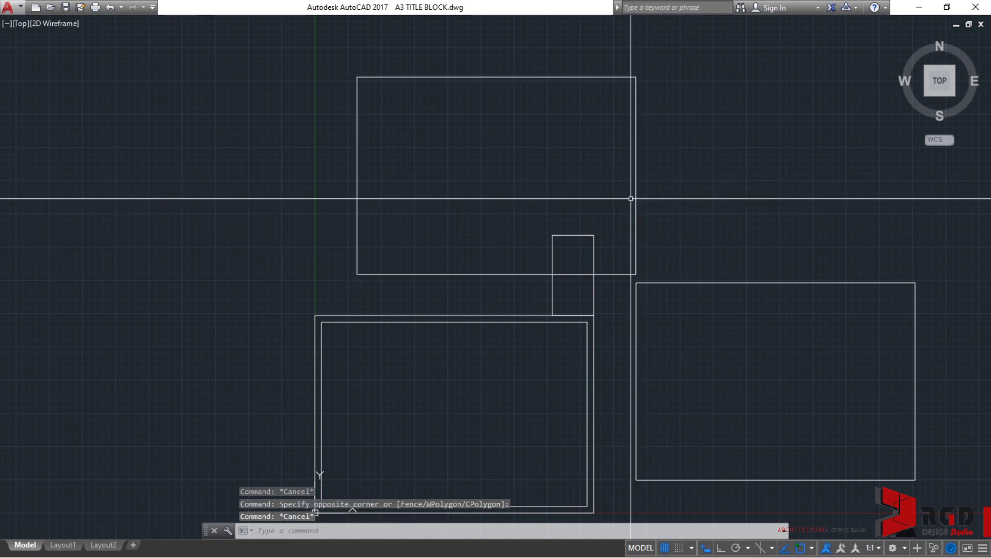
pyautogui.click(636, 205)
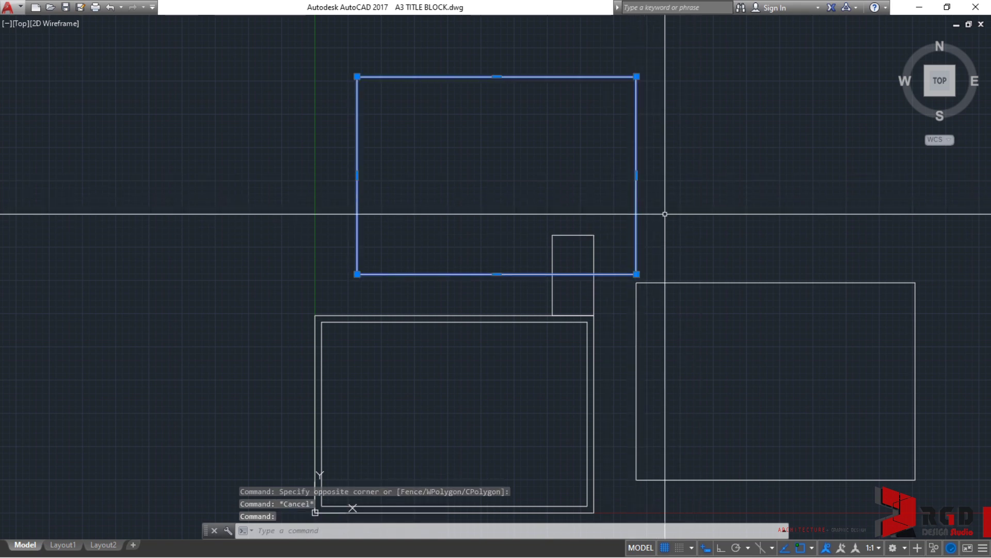
pyautogui.press('Escape')
pyautogui.click(659, 211)
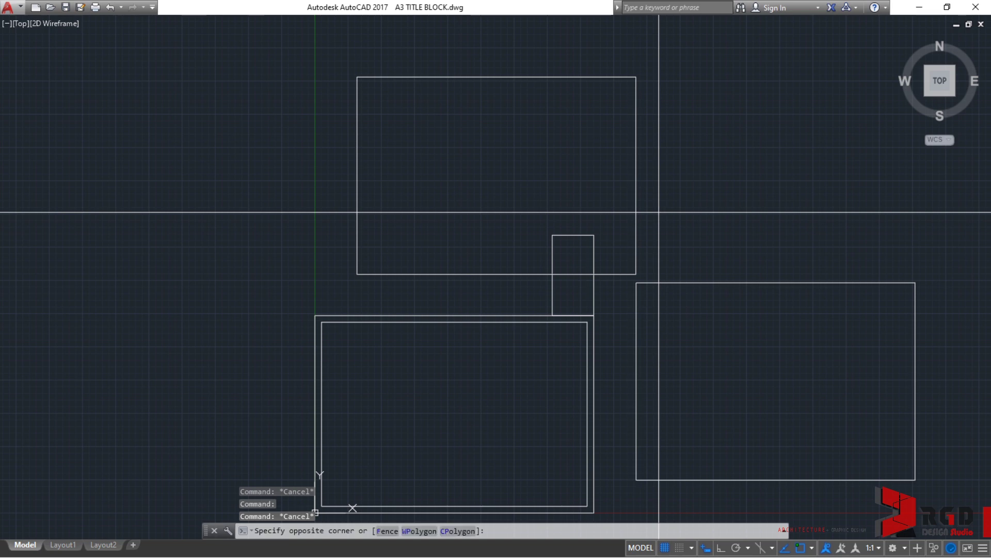
pyautogui.click(604, 195)
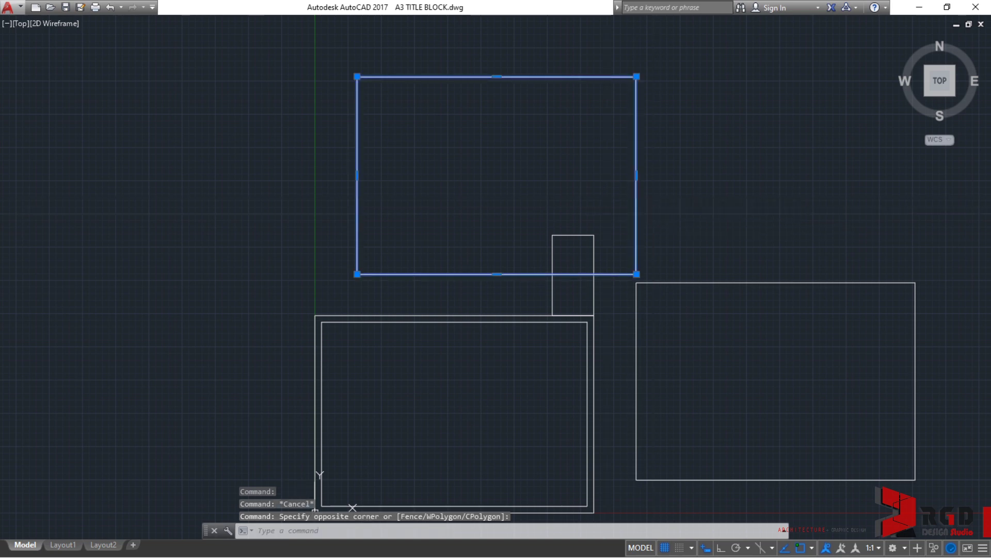
pyautogui.press('Escape')
# Select all three leftover rectangles with a right-to-left crossing window, leaving the border unselected
pyautogui.scroll(-4, 603, 196)
pyautogui.click(440, 108)
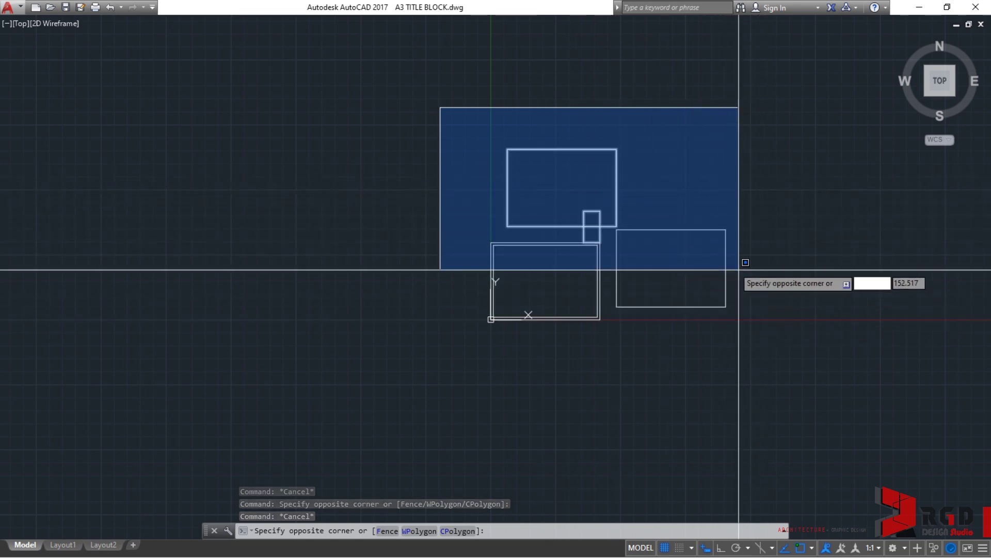
pyautogui.scroll(2, 657, 246)
pyautogui.scroll(-2, 634, 245)
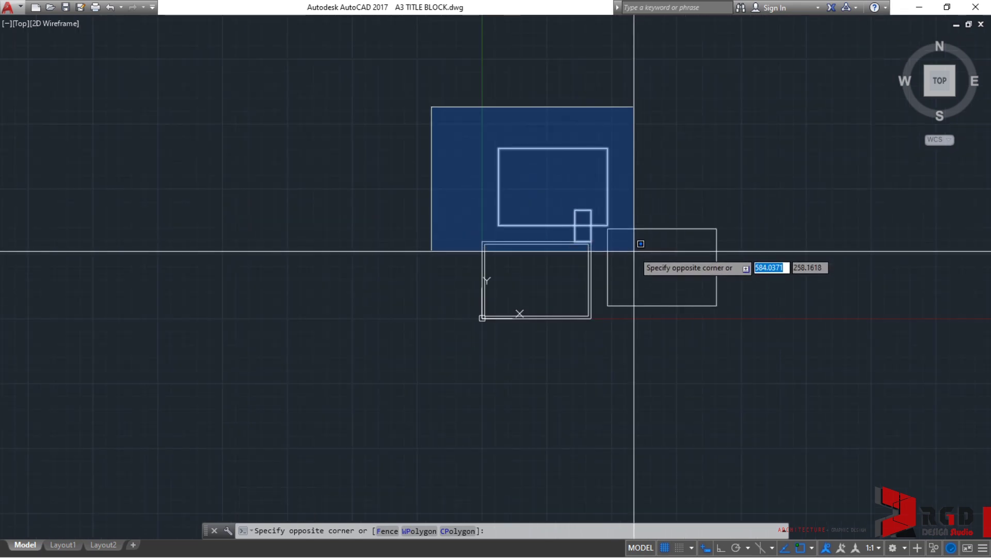
pyautogui.click(634, 253)
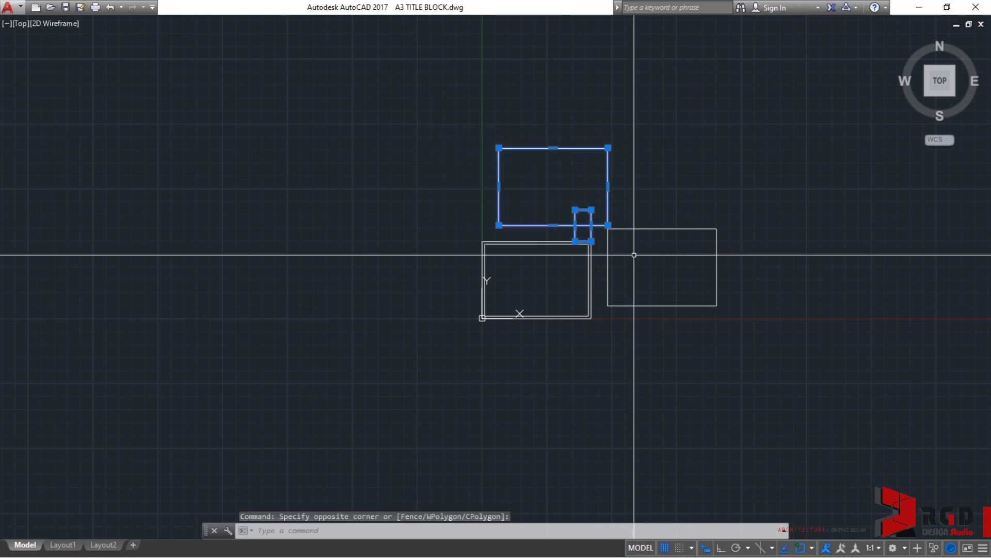
pyautogui.press('Escape')
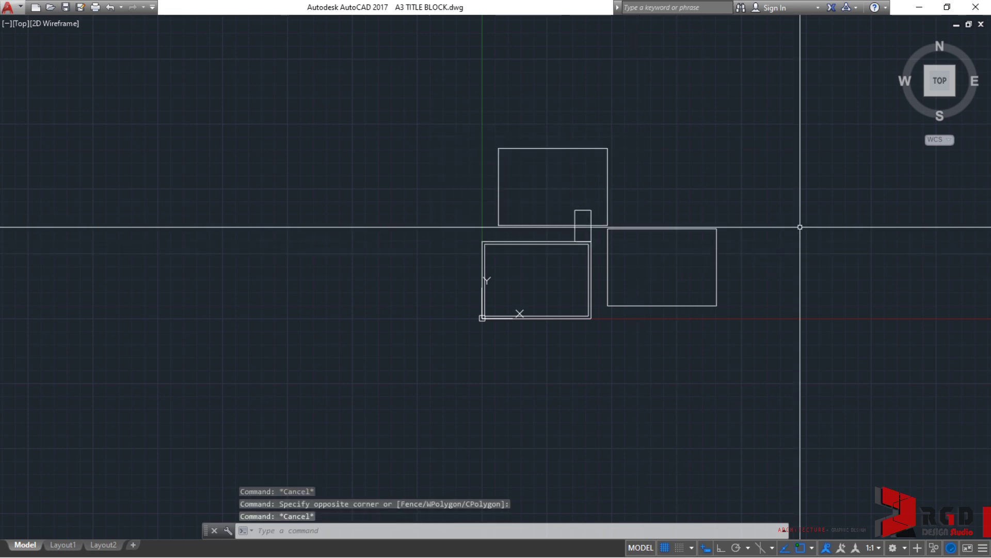
pyautogui.click(771, 230)
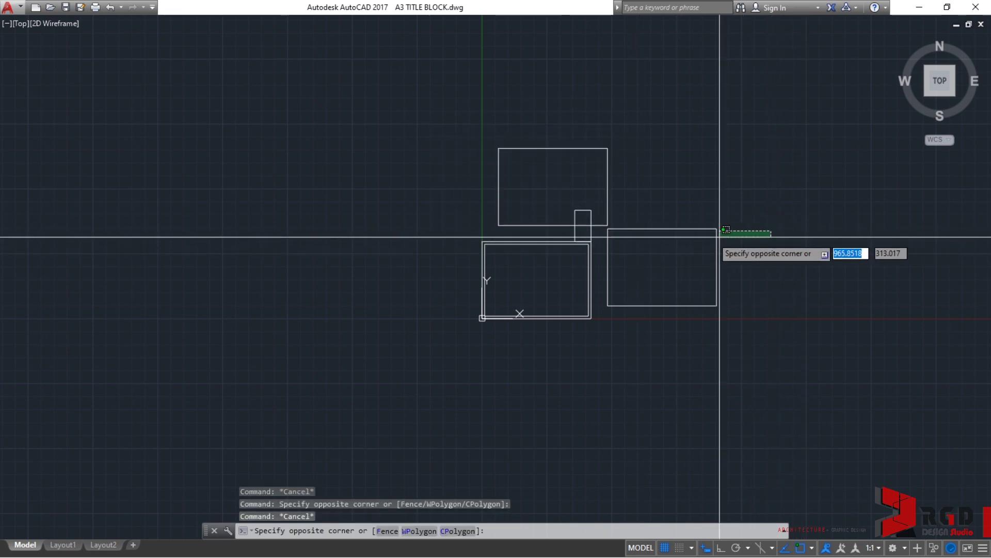
pyautogui.click(440, 187)
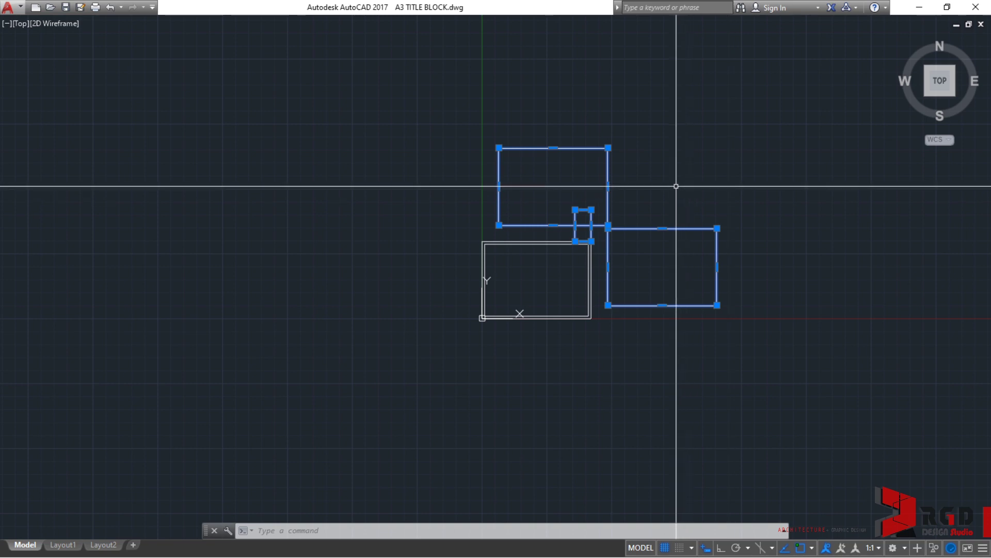
# Erase the three selected rectangles with E and quick-save the drawing
pyautogui.scroll(2, 678, 186)
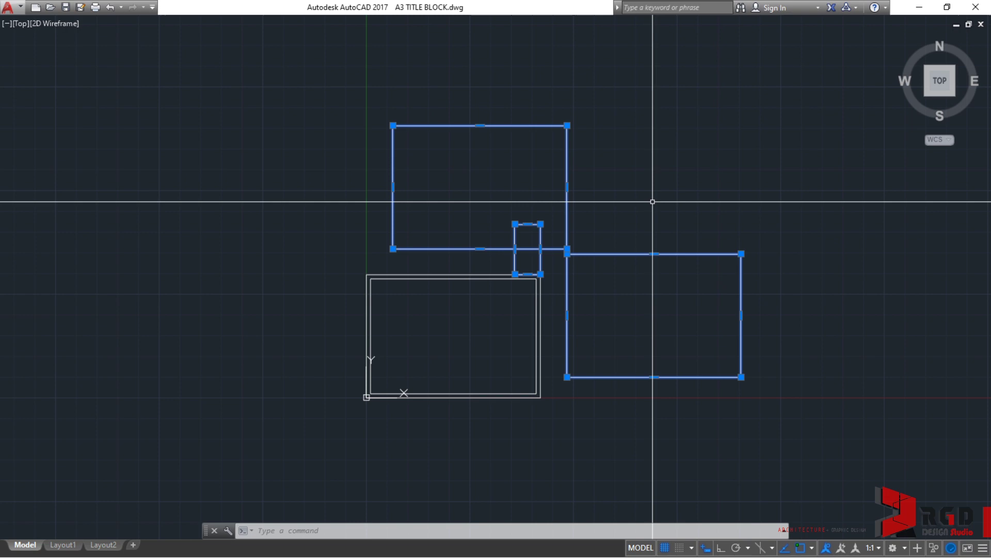
pyautogui.write('E')
pyautogui.press('Return')
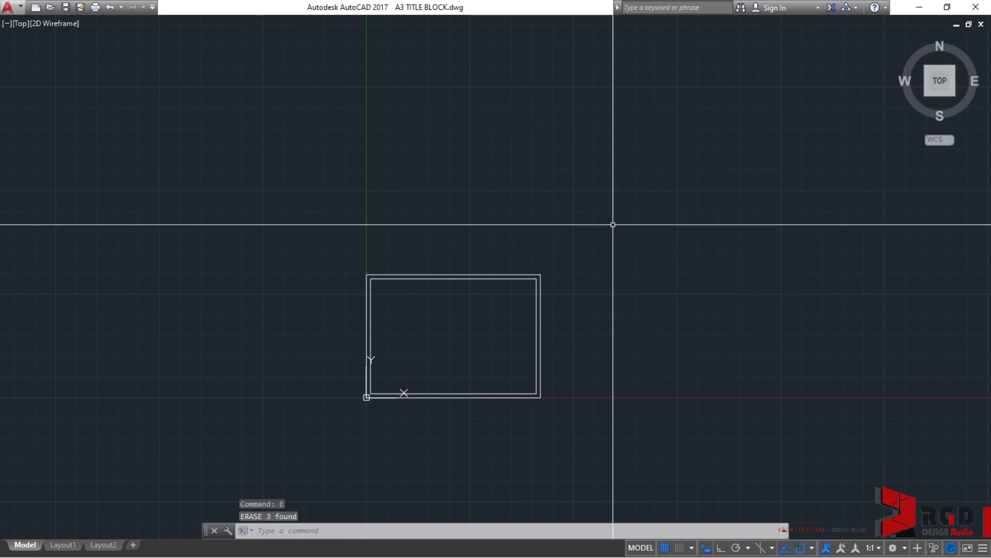
pyautogui.press('Escape')
pyautogui.press('Escape')
pyautogui.press('Escape')
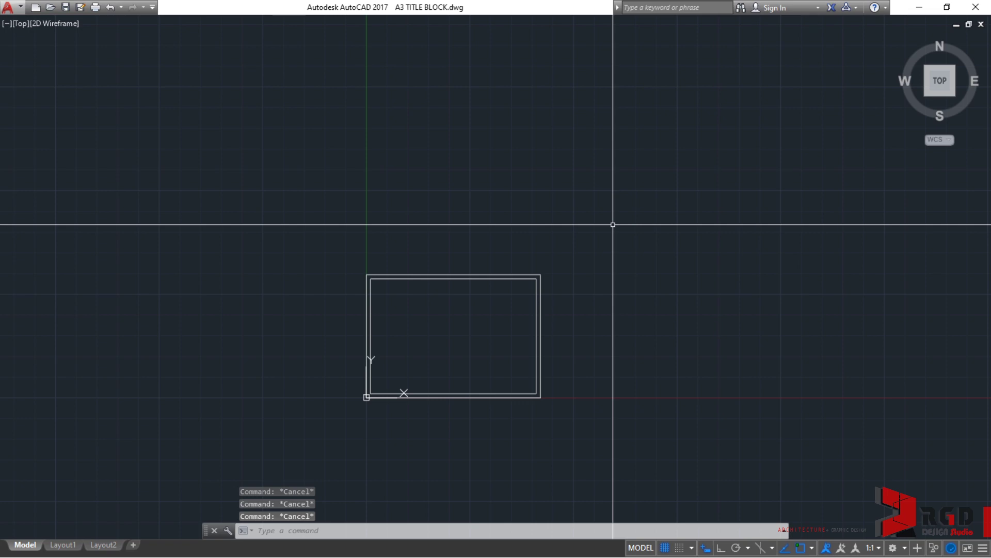
pyautogui.hotkey('ctrl', 's')
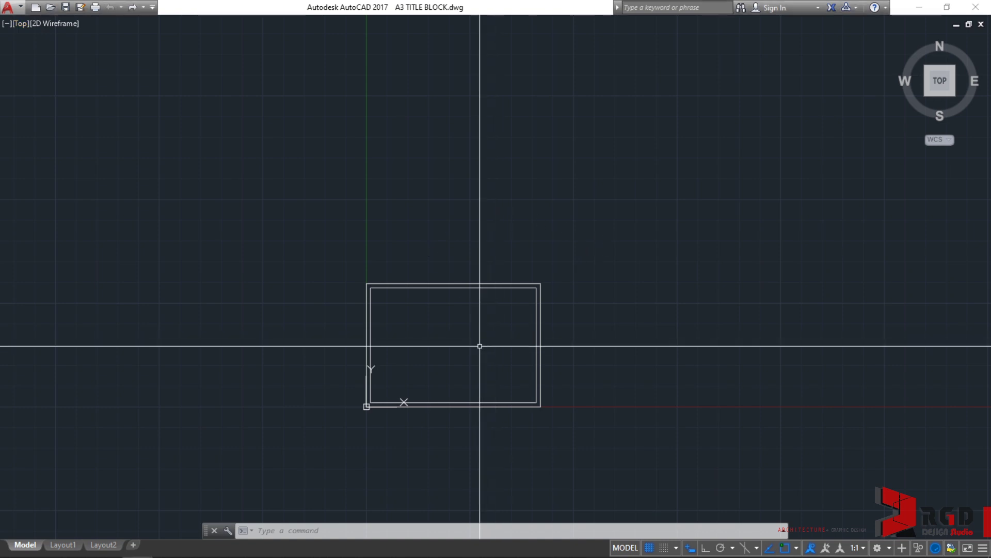
# Open Properties for the inner border, showing a closed polyline of area 110800, length 1354
pyautogui.scroll(6, 505, 391)
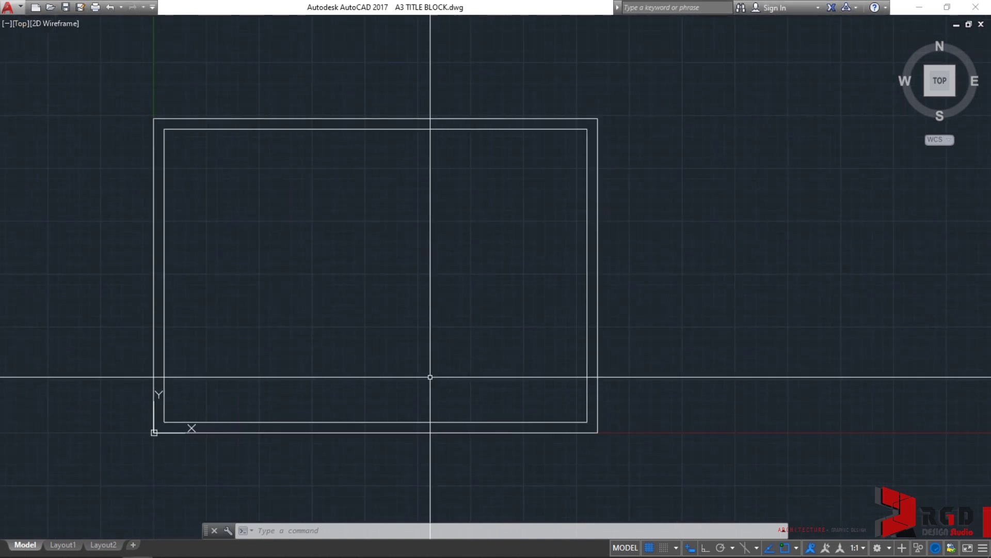
pyautogui.moveTo(394, 358)
pyautogui.mouseDown(button='middle')
pyautogui.moveTo(554, 383)
pyautogui.moveTo(529, 396)
pyautogui.mouseUp(button='middle')
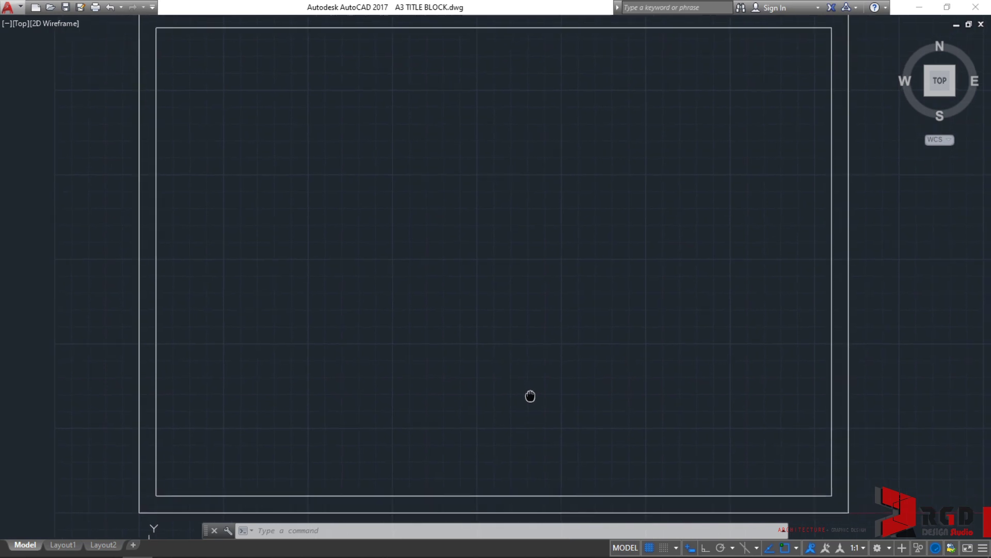
pyautogui.click(832, 337)
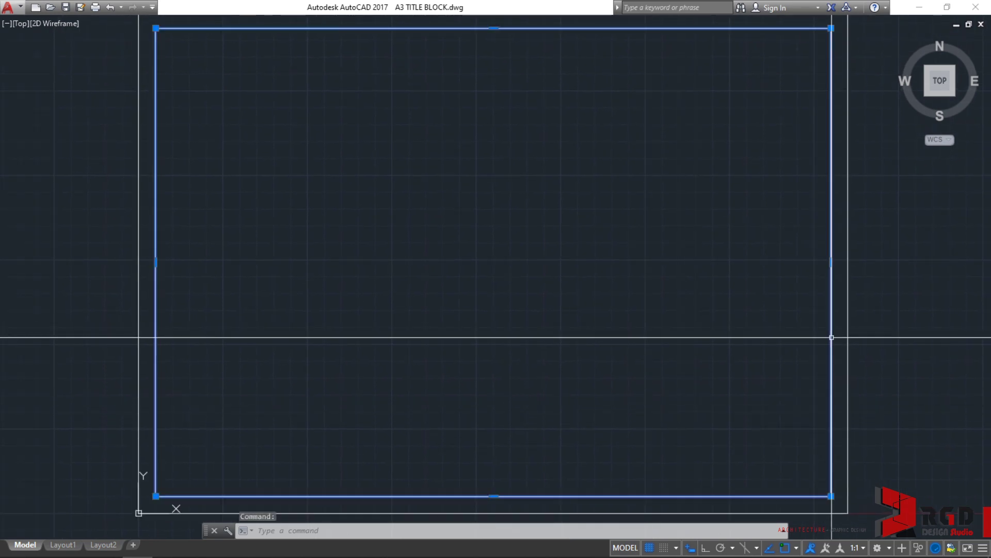
pyautogui.rightClick(832, 337)
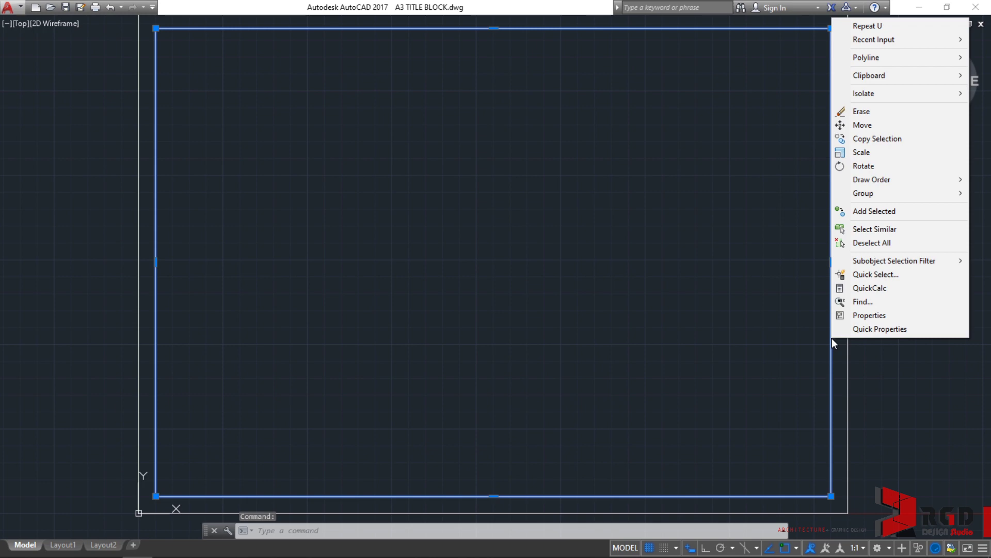
pyautogui.click(862, 316)
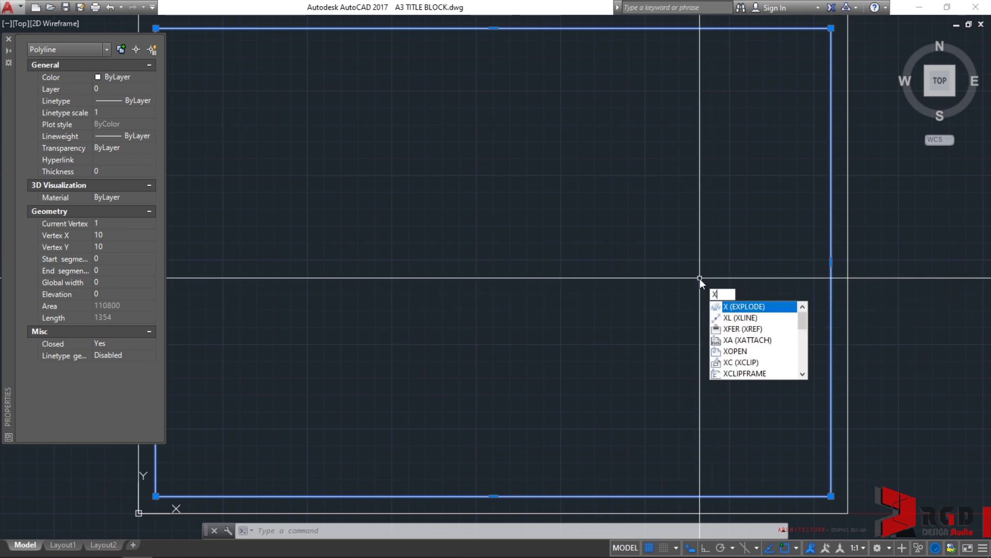
# Explode the inner border and check its right, top, left and bottom edges are separate lines
pyautogui.press('Return')
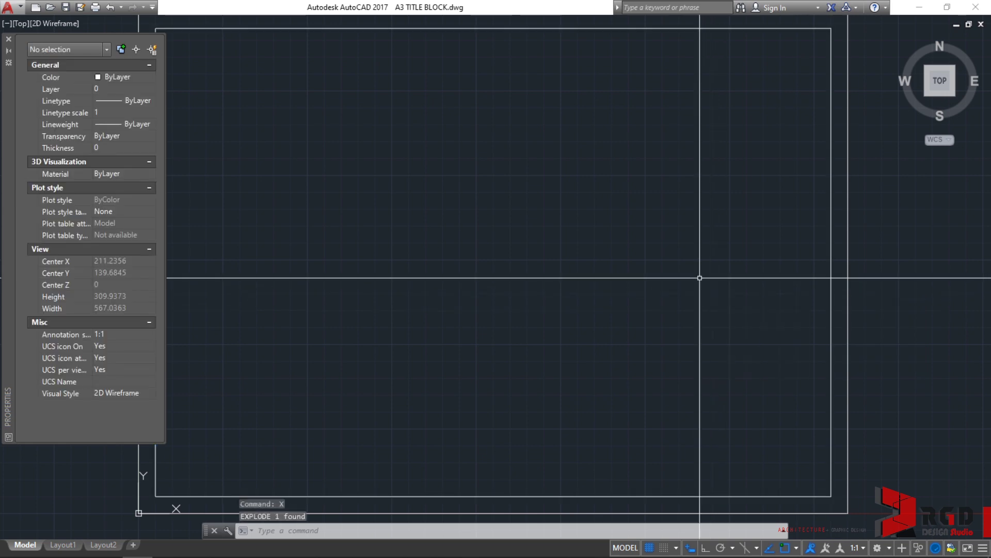
pyautogui.click(830, 154)
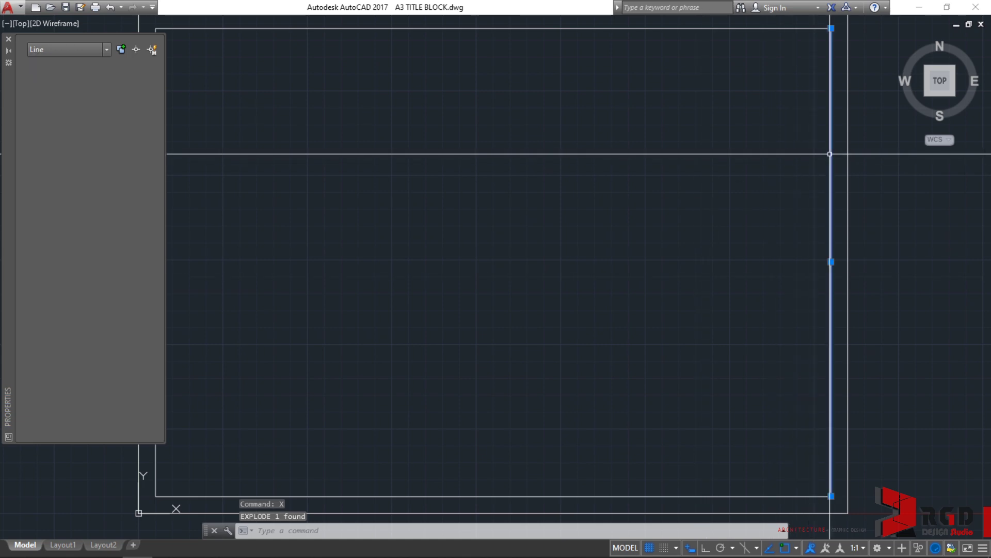
pyautogui.click(624, 28)
pyautogui.click(155, 473)
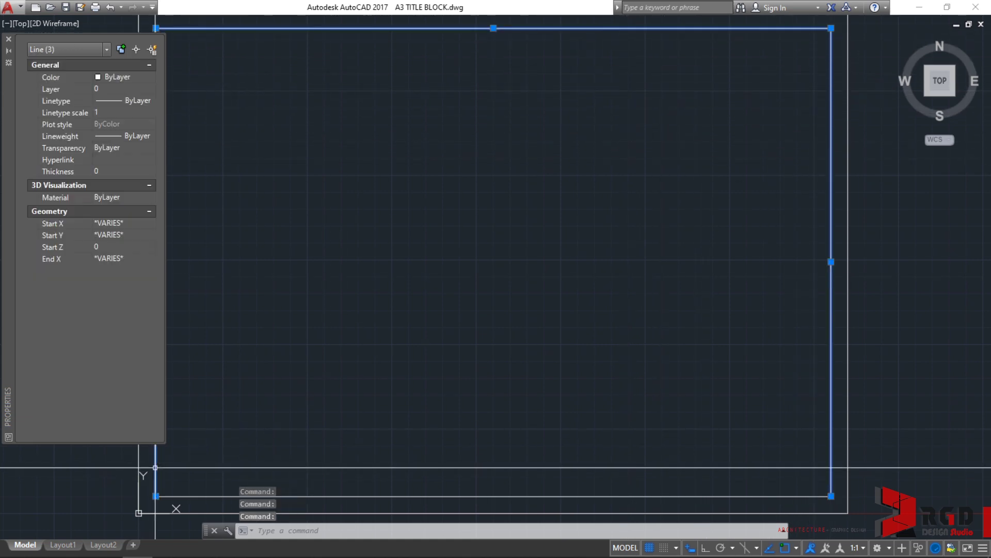
pyautogui.click(467, 496)
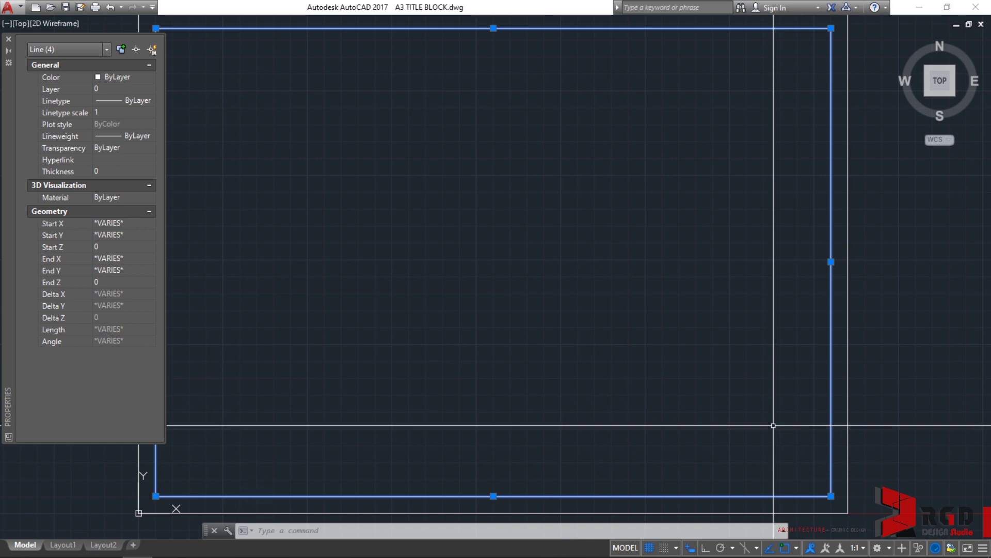
pyautogui.press('Escape')
# Zoom to the border's lower-right corner and select the inner border's right-hand line
pyautogui.scroll(3, 805, 465)
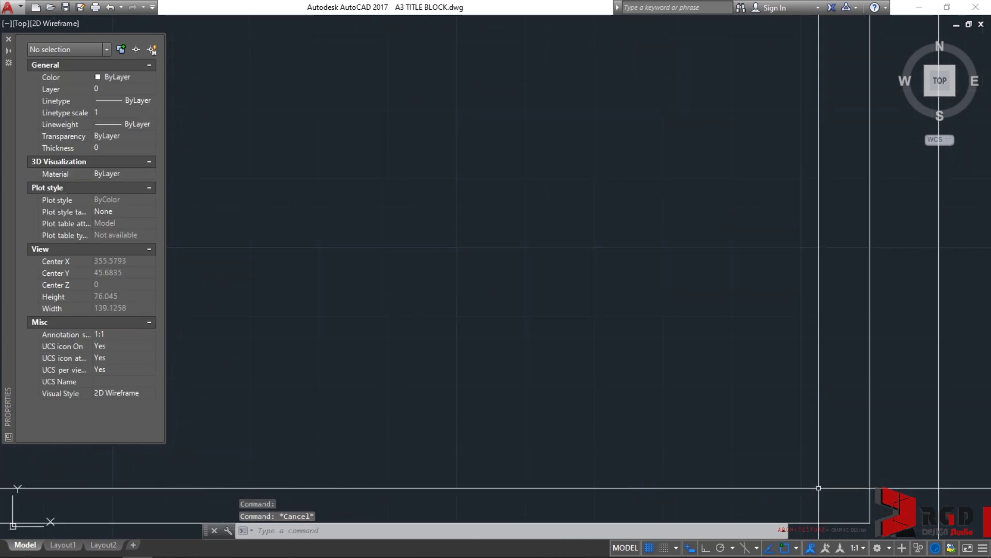
pyautogui.moveTo(805, 464); pyautogui.dragTo(821, 483, button='middle')
pyautogui.scroll(-2, 821, 483)
pyautogui.scroll(1, 734, 338)
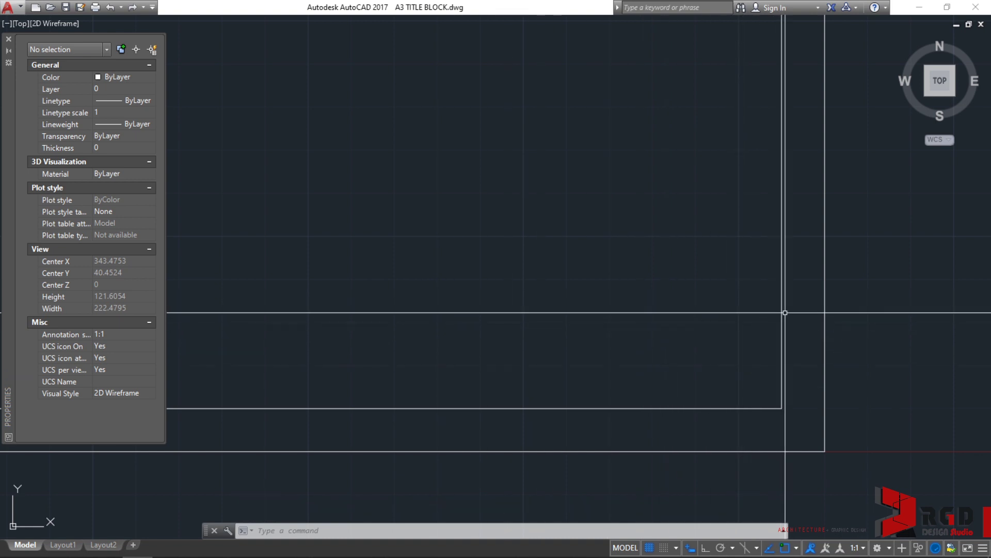
pyautogui.click(794, 318)
pyautogui.click(759, 298)
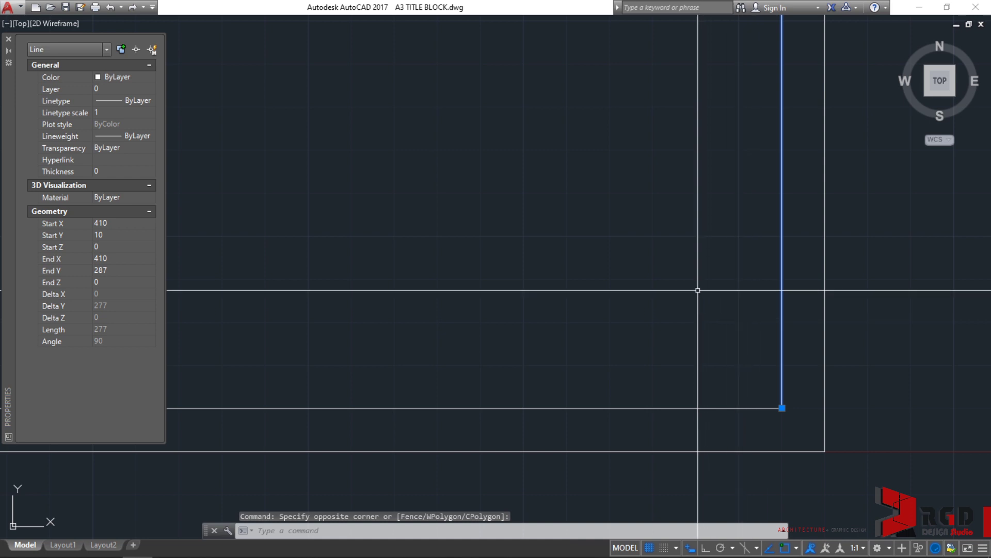
pyautogui.write('O')
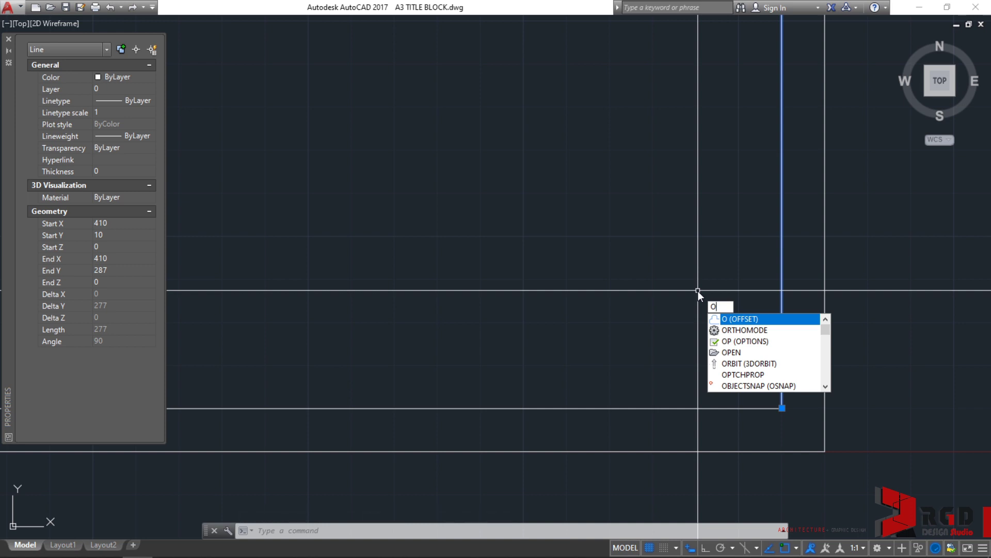
# Offset the inner border's right line 70 mm to the left to mark the title block width
pyautogui.press('Return')
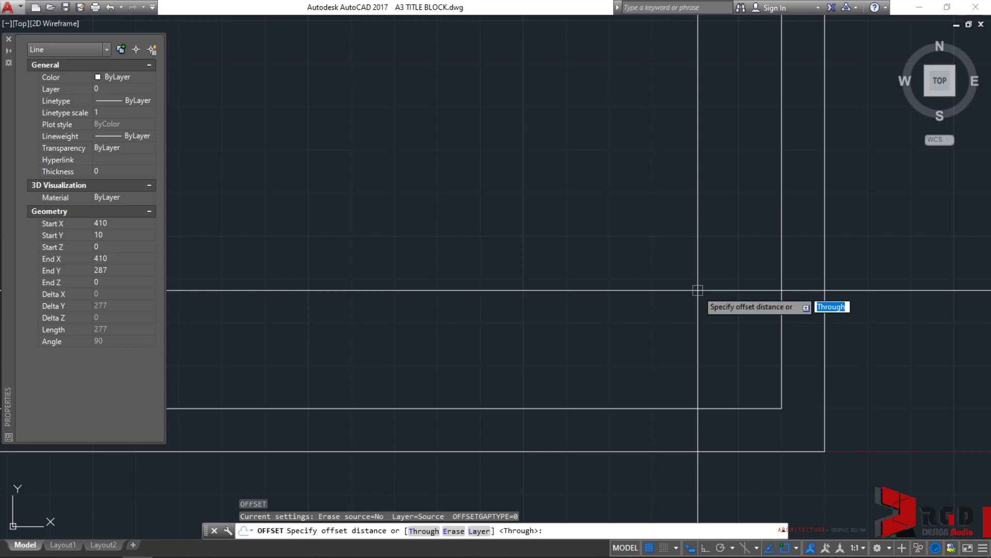
pyautogui.write('70')
pyautogui.press('Return')
pyautogui.click(782, 289)
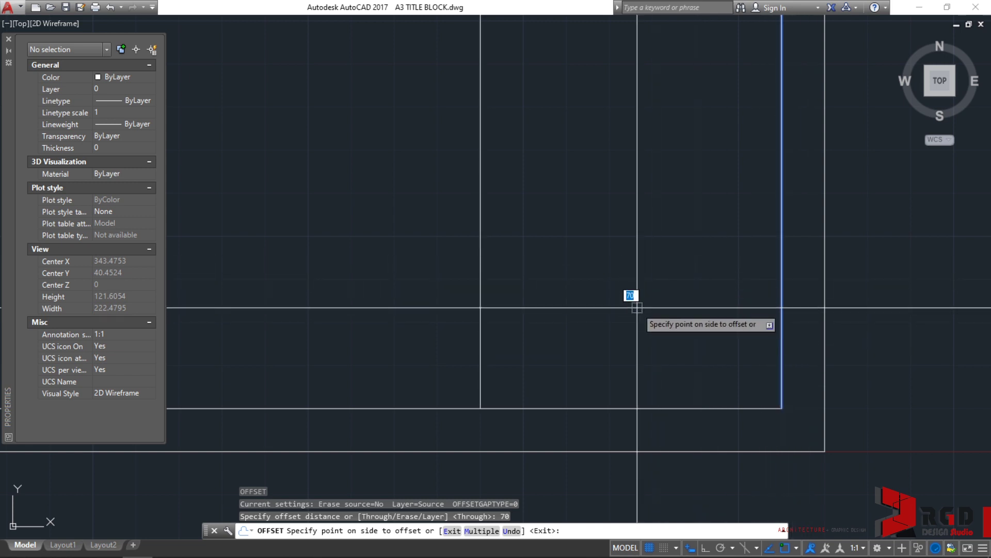
pyautogui.scroll(-2, 914, 305)
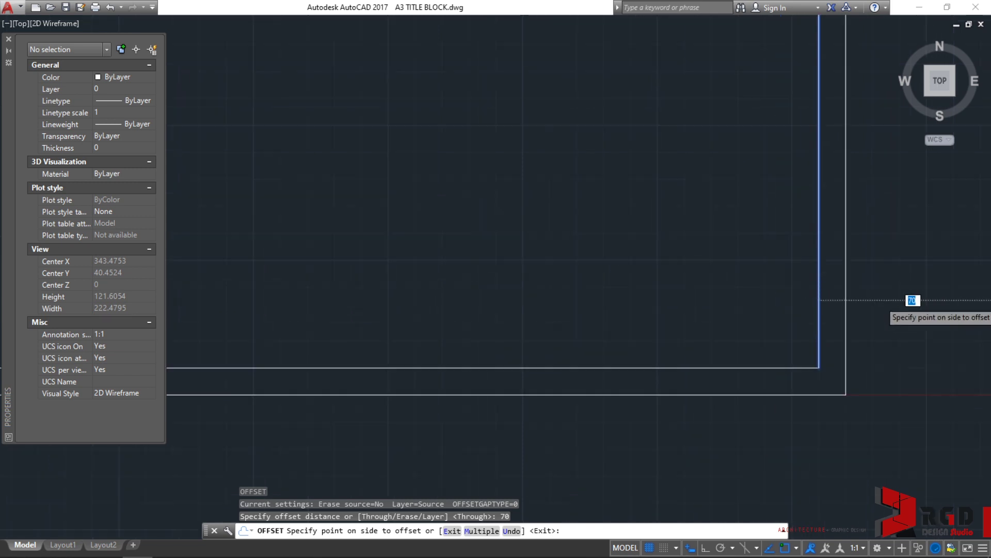
pyautogui.scroll(-3, 899, 302)
pyautogui.moveTo(885, 303)
pyautogui.mouseDown(button='middle')
pyautogui.moveTo(778, 303)
pyautogui.moveTo(630, 279)
pyautogui.mouseUp(button='middle')
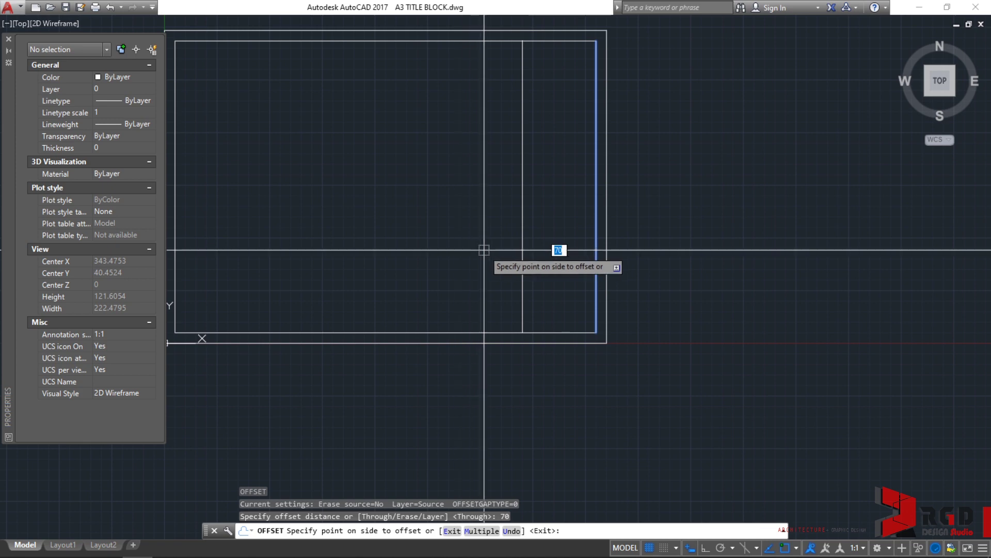
pyautogui.scroll(4, 483, 250)
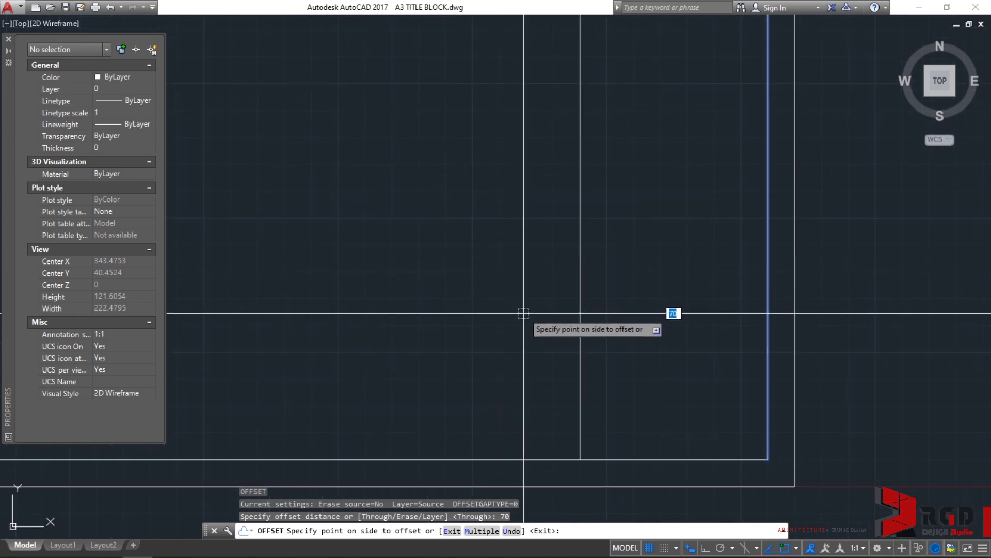
pyautogui.click(554, 284)
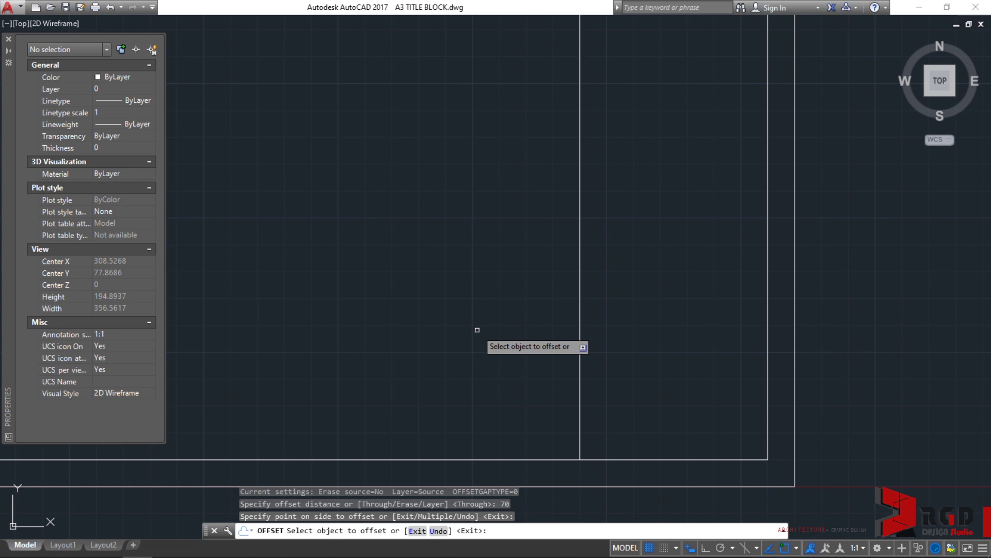
# Offset the inner border's bottom line 20 mm upward to set the title block height
pyautogui.press('Escape')
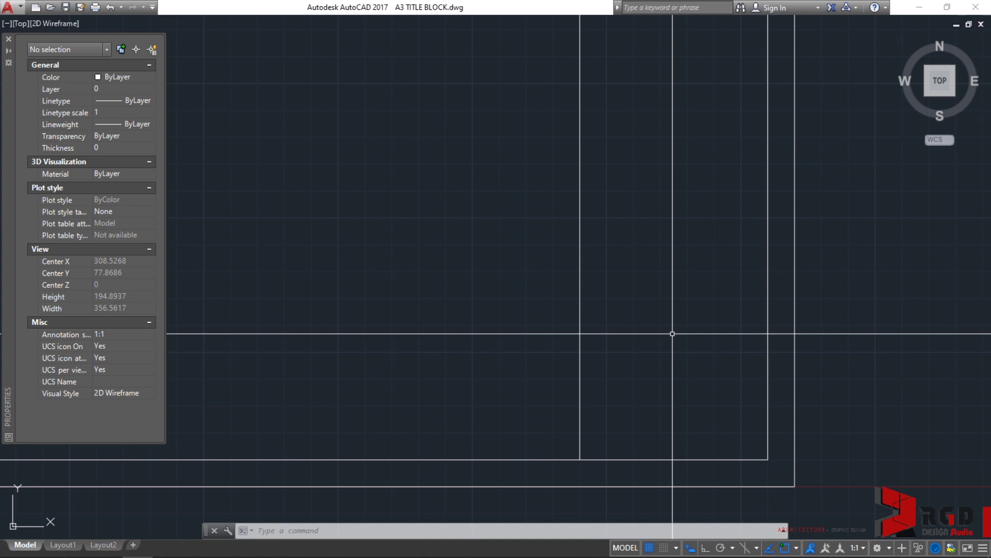
pyautogui.write('o')
pyautogui.press('Return')
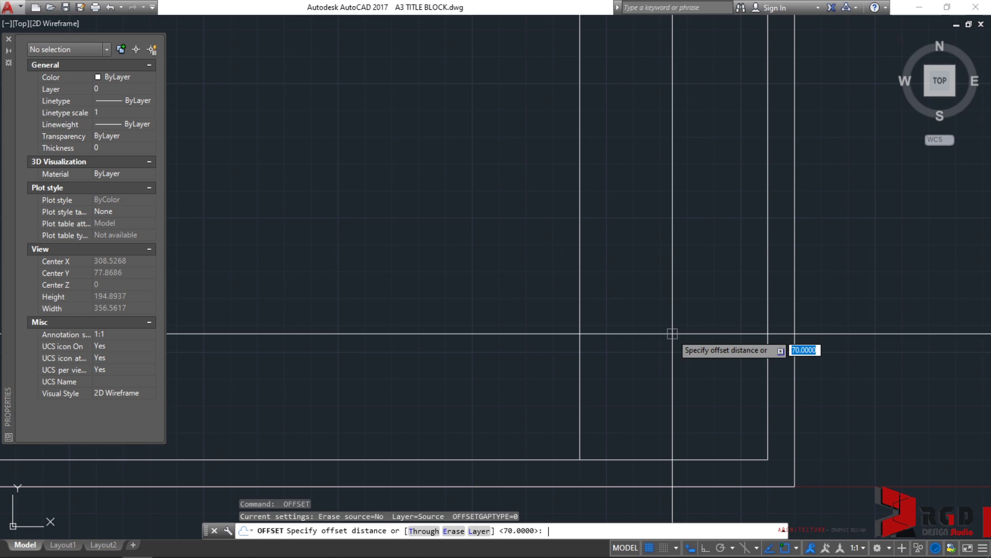
pyautogui.write('20')
pyautogui.press('Return')
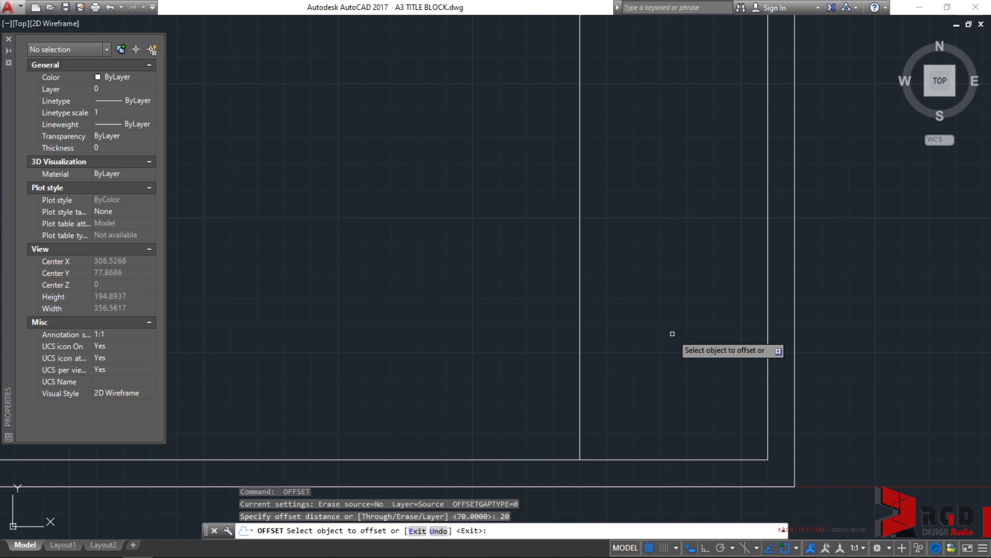
pyautogui.click(661, 458)
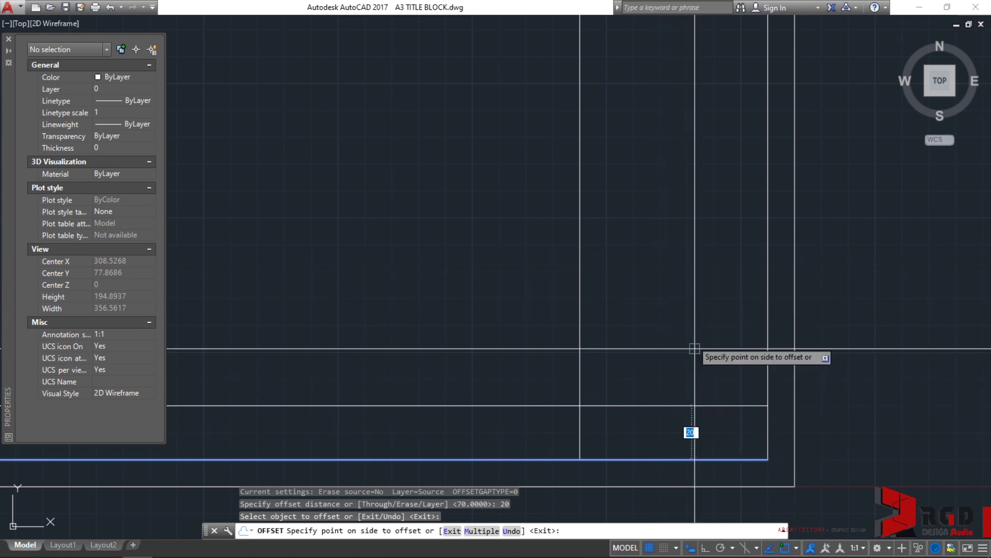
pyautogui.click(674, 292)
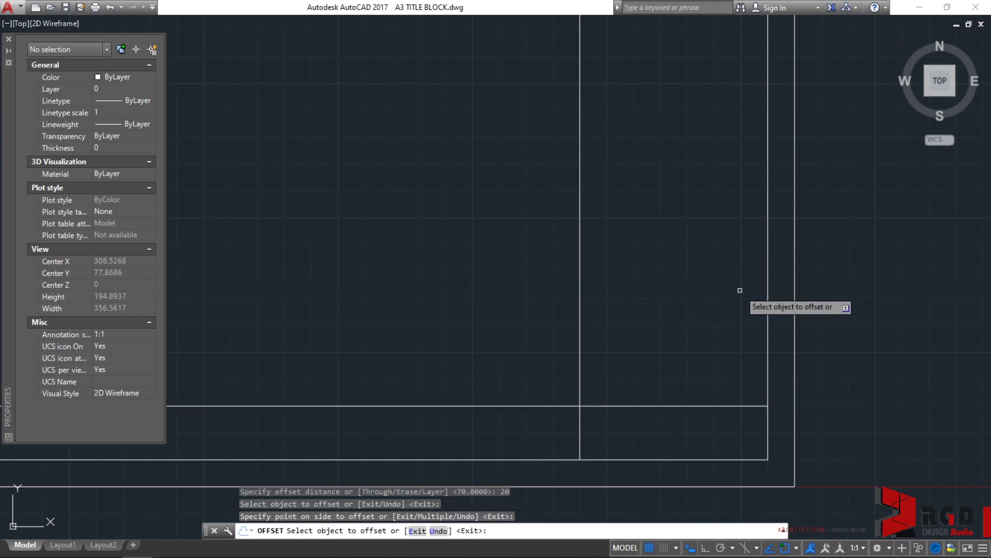